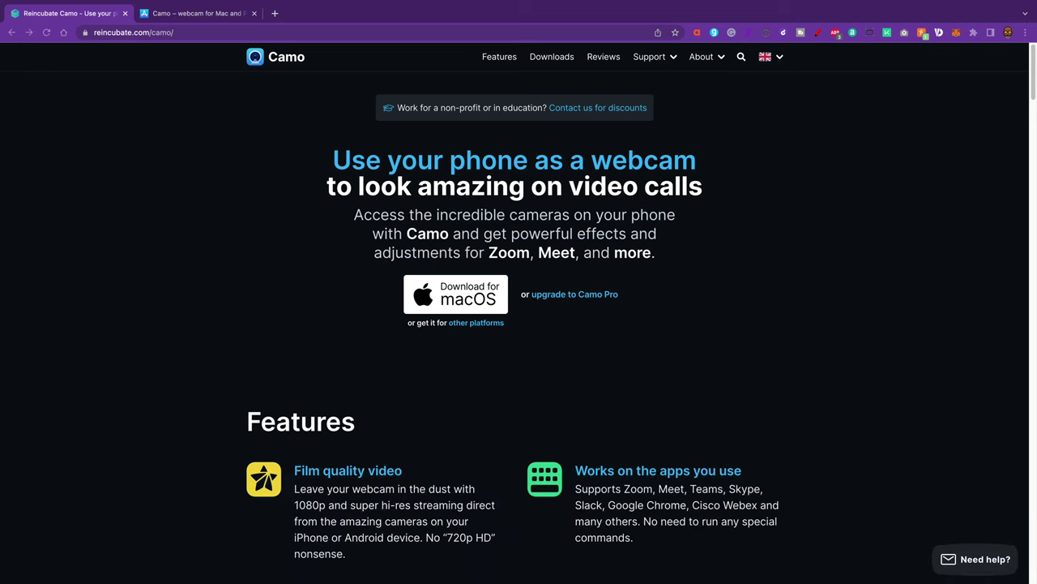
# - Review the Features section of the Camo product page
pyautogui.scroll(-5, 519, 324)
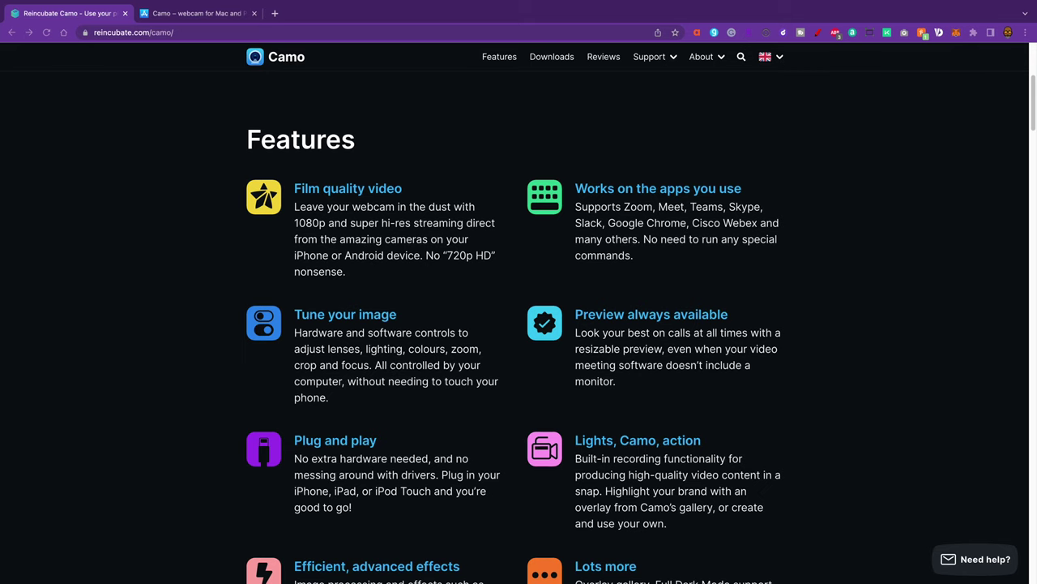
pyautogui.scroll(-2, 518, 324)
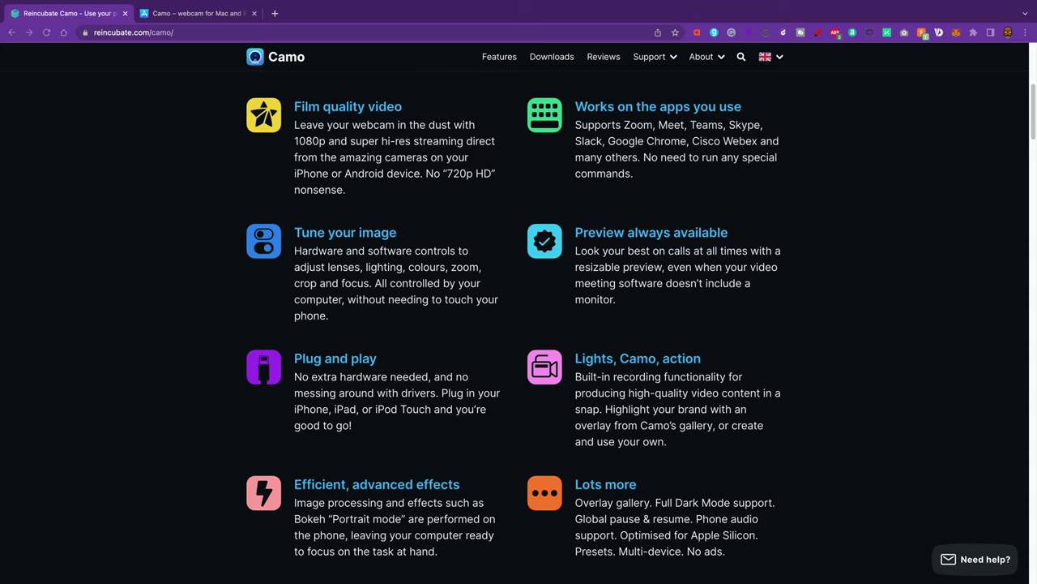
pyautogui.scroll(-1, 519, 324)
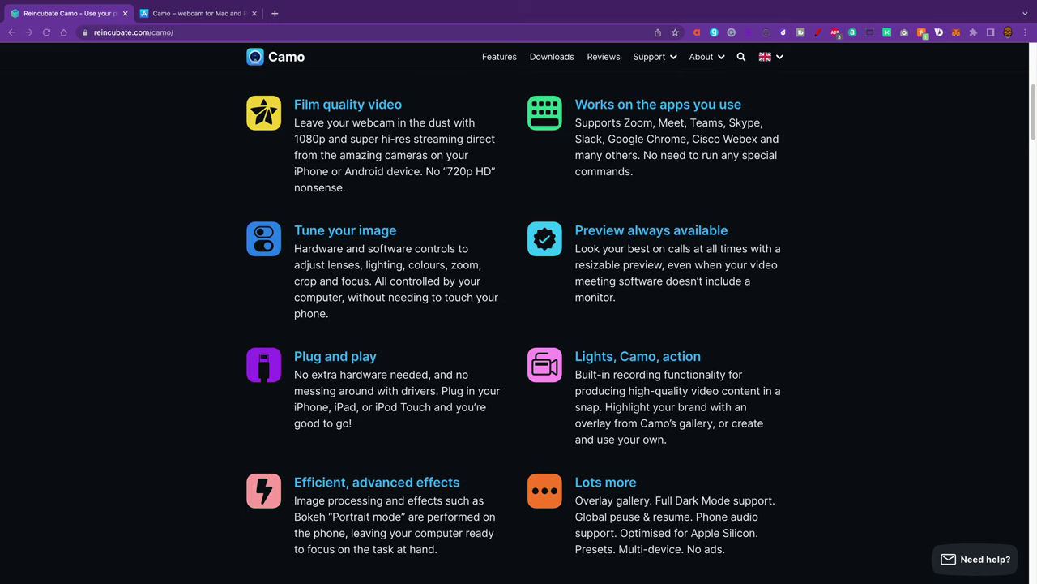
pyautogui.scroll(5, 518, 324)
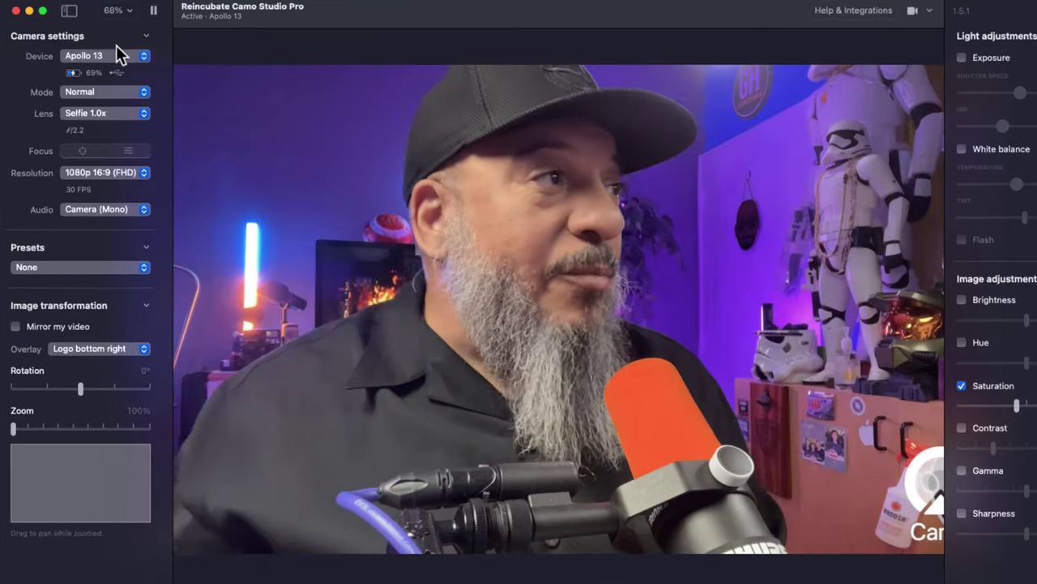
# - Check the available camera devices in Camo Studio, keeping Apollo 13 selected
pyautogui.click(123, 58)
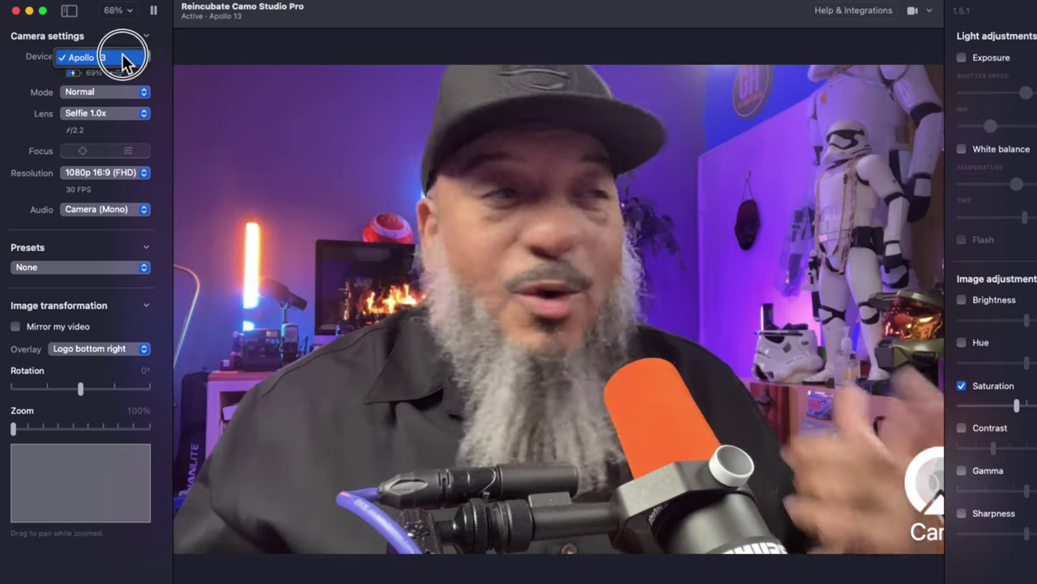
pyautogui.click(123, 58)
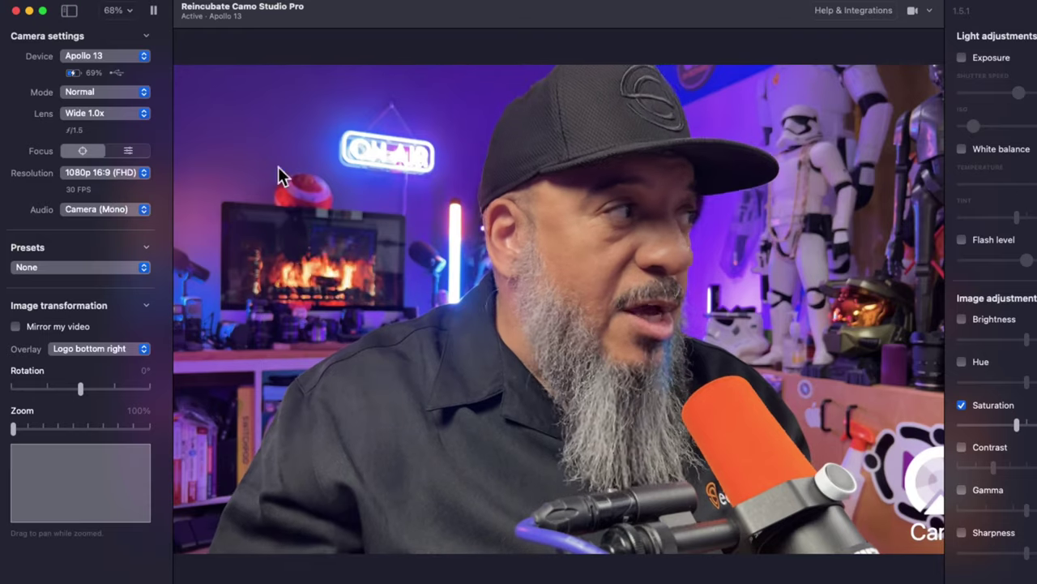
# - Try the Telephoto 3.0x and Ultra Wide 0.5x lenses and return the camera to the Wide 1.0x lens
pyautogui.click(114, 112)
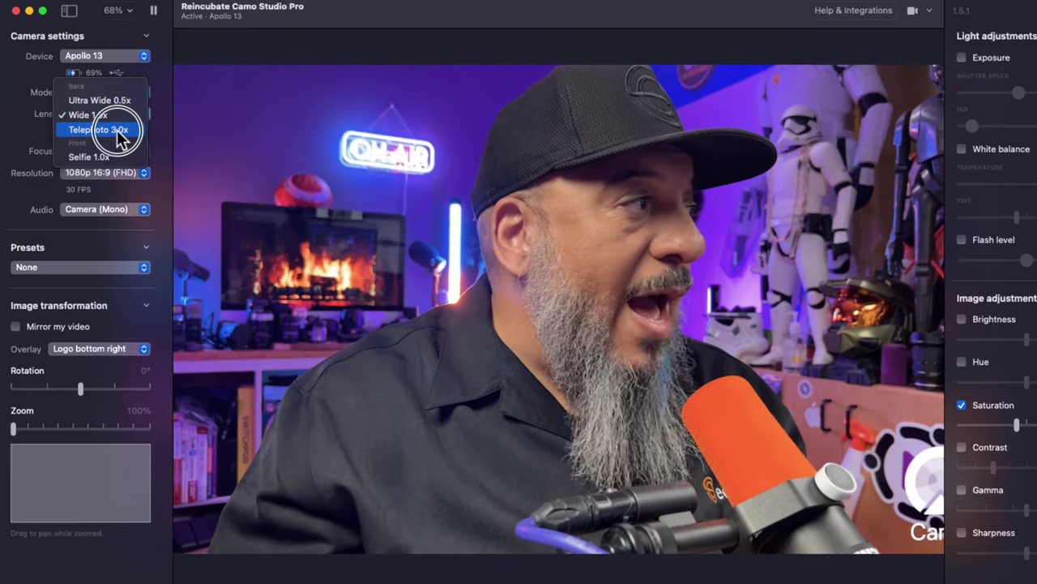
pyautogui.click(120, 132)
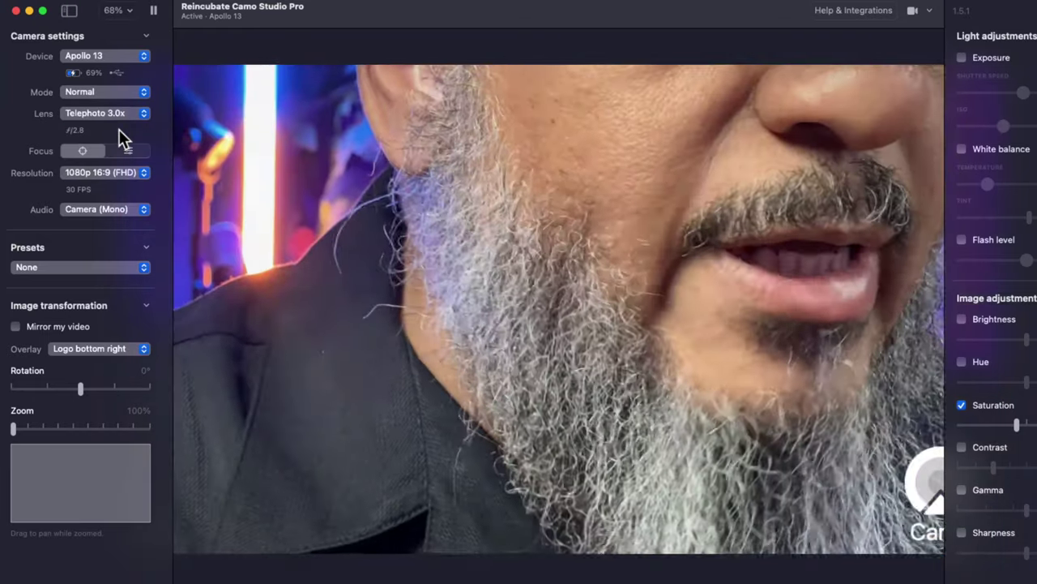
pyautogui.click(124, 112)
pyautogui.click(129, 86)
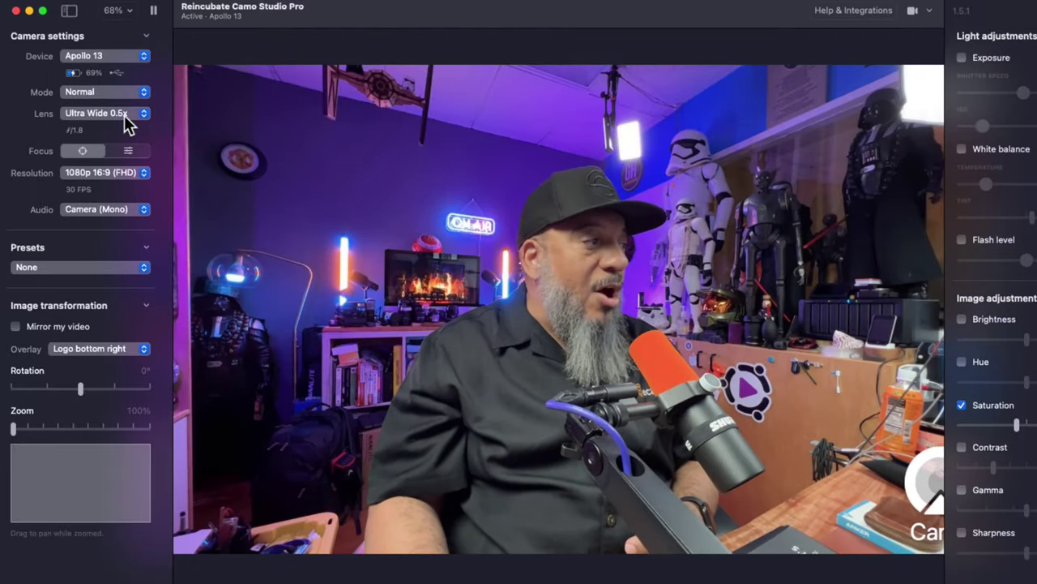
pyautogui.click(124, 115)
pyautogui.click(120, 127)
pyautogui.click(118, 124)
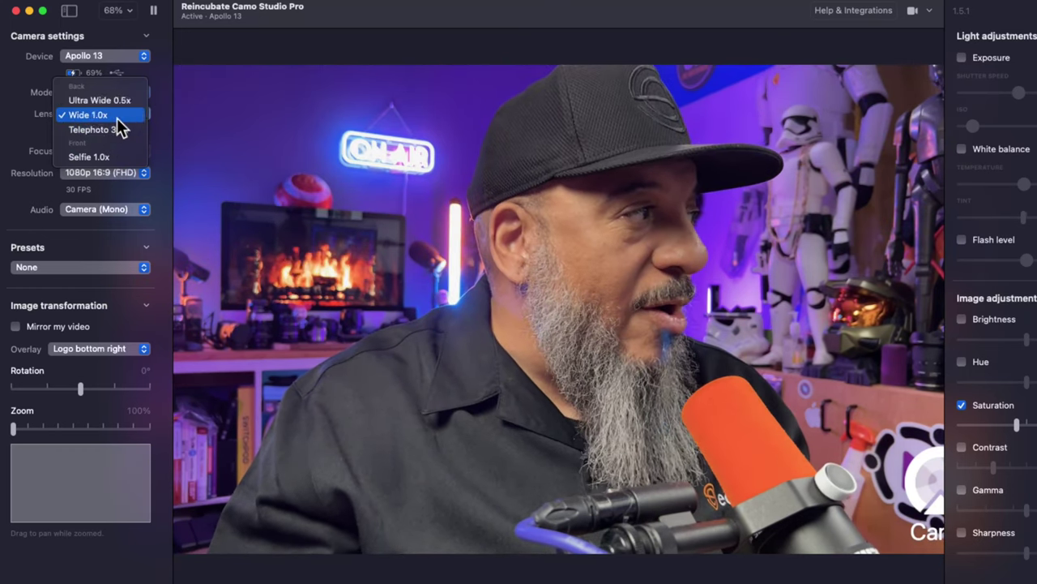
pyautogui.click(116, 117)
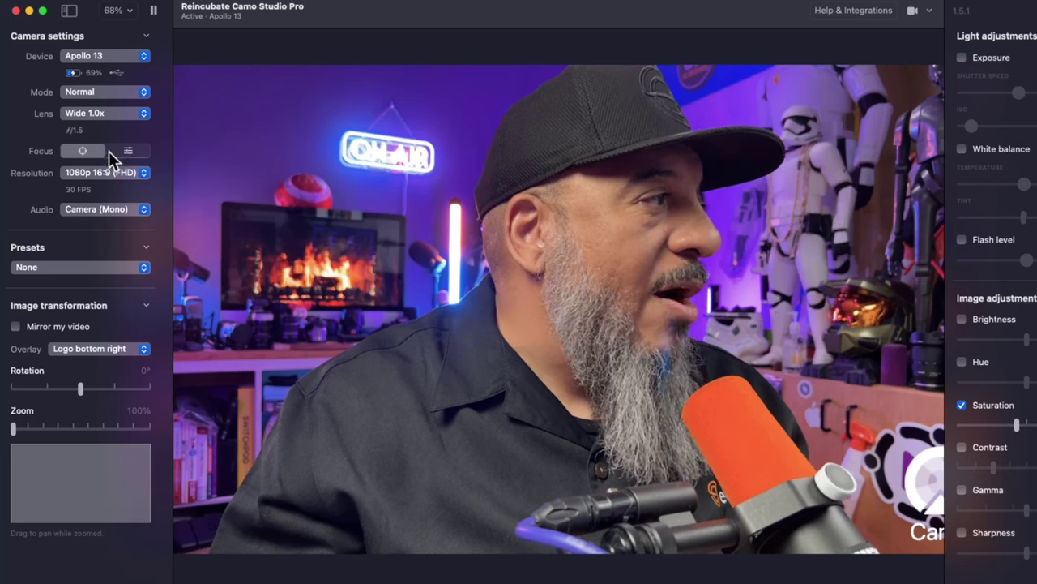
# - Try manual focus with a slightly lower focus setting and return the camera to autofocus
pyautogui.click(129, 152)
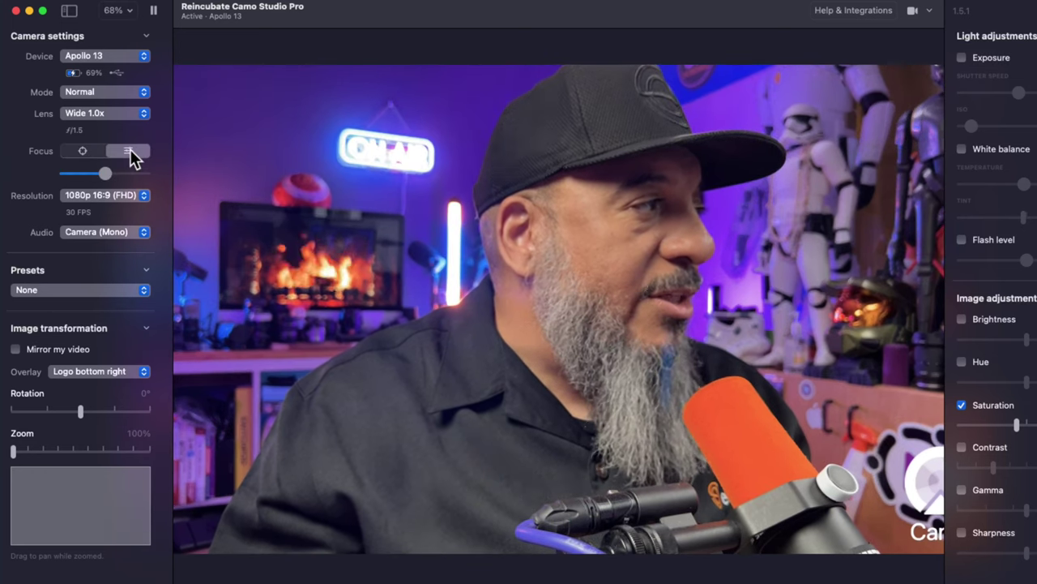
pyautogui.moveTo(103, 174)
pyautogui.mouseDown()
pyautogui.moveTo(59, 176)
pyautogui.moveTo(114, 178)
pyautogui.moveTo(94, 179)
pyautogui.mouseUp()
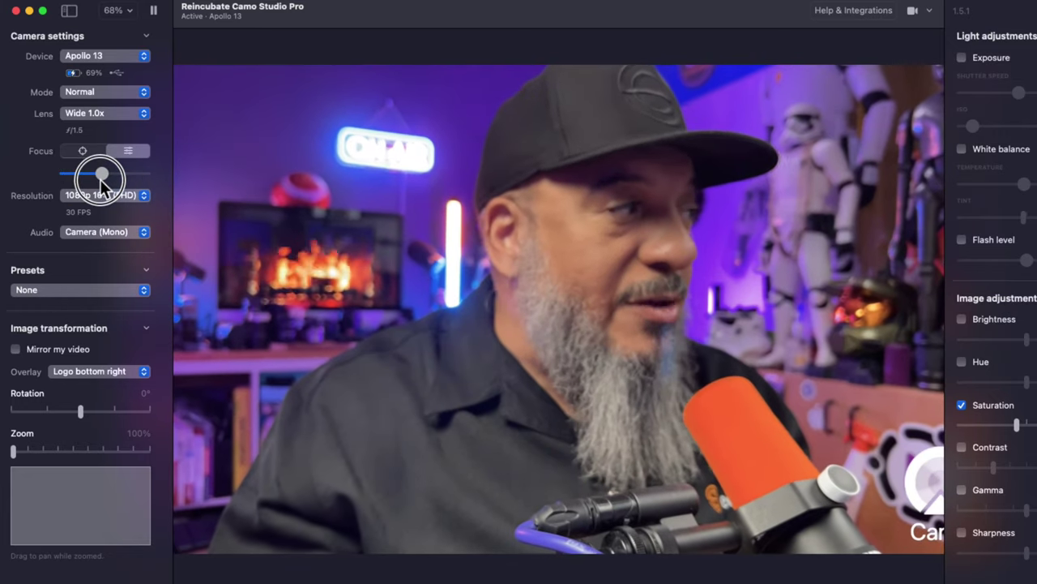
pyautogui.click(80, 150)
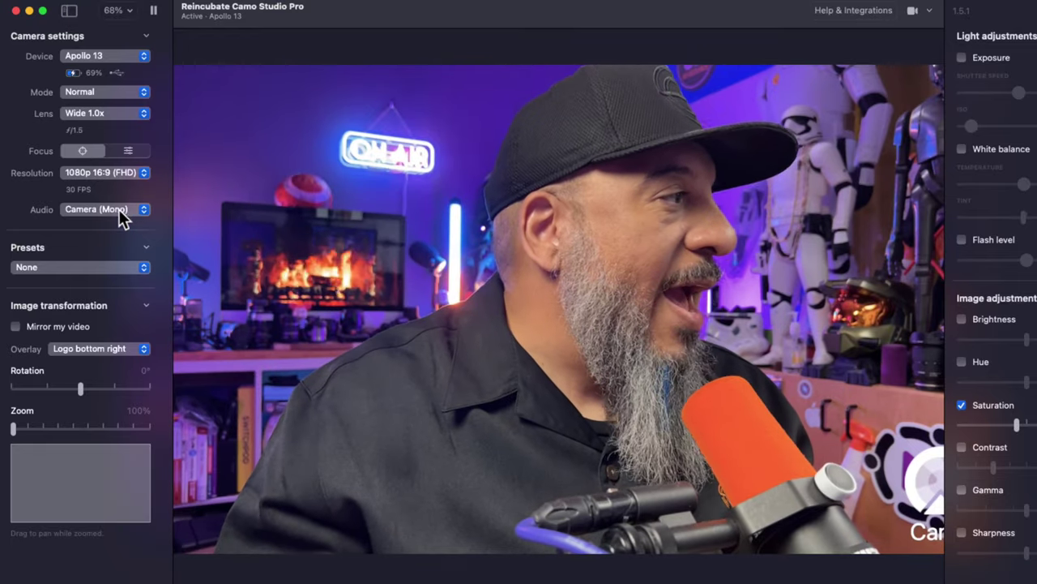
# - Check the available audio sources, keeping Camera (Mono) selected
pyautogui.click(116, 208)
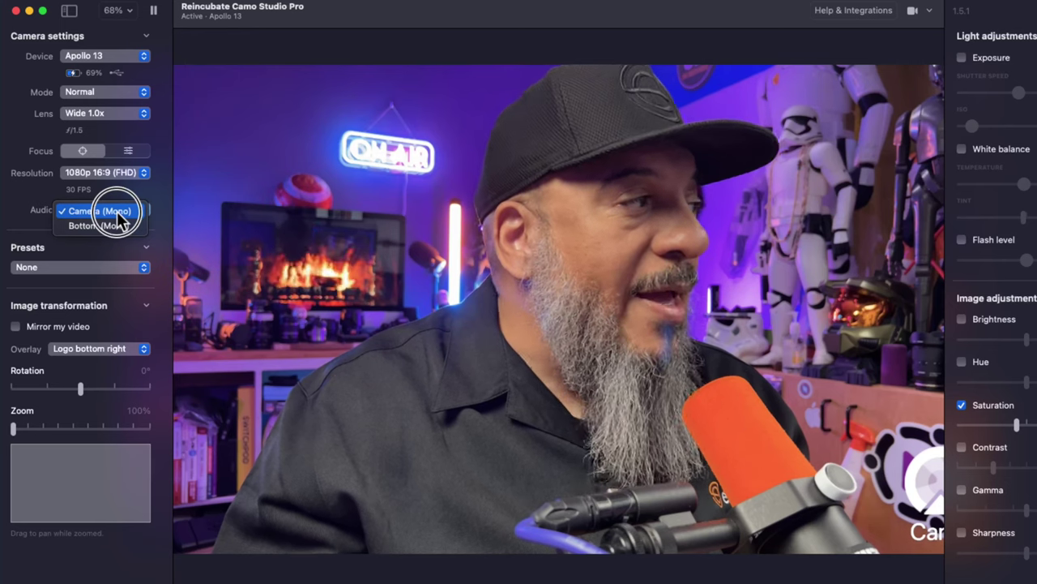
pyautogui.click(117, 212)
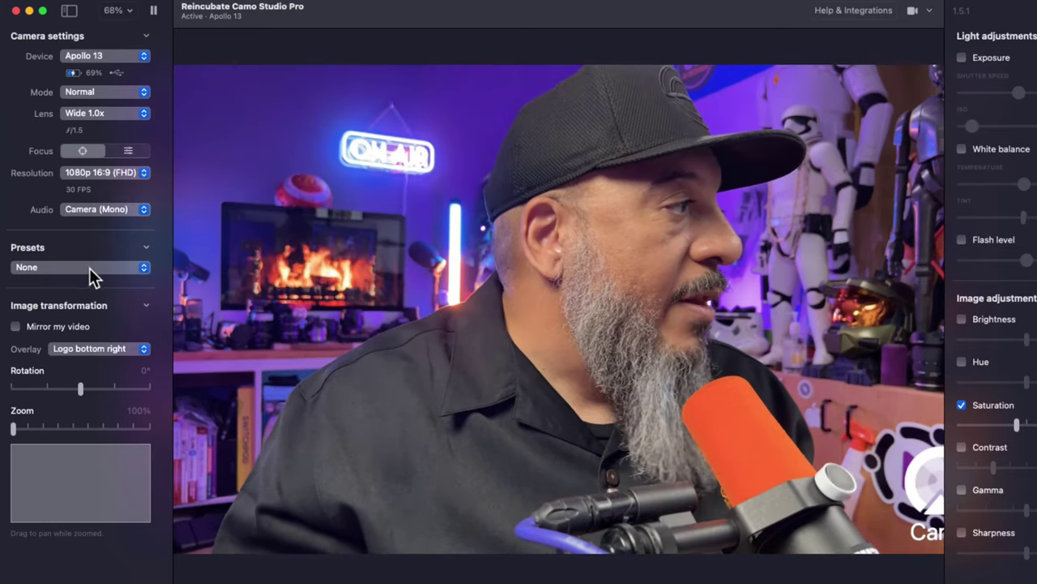
# - Try the Saturation buff, Saturation nerf and Mono stock presets on the video
pyautogui.click(90, 266)
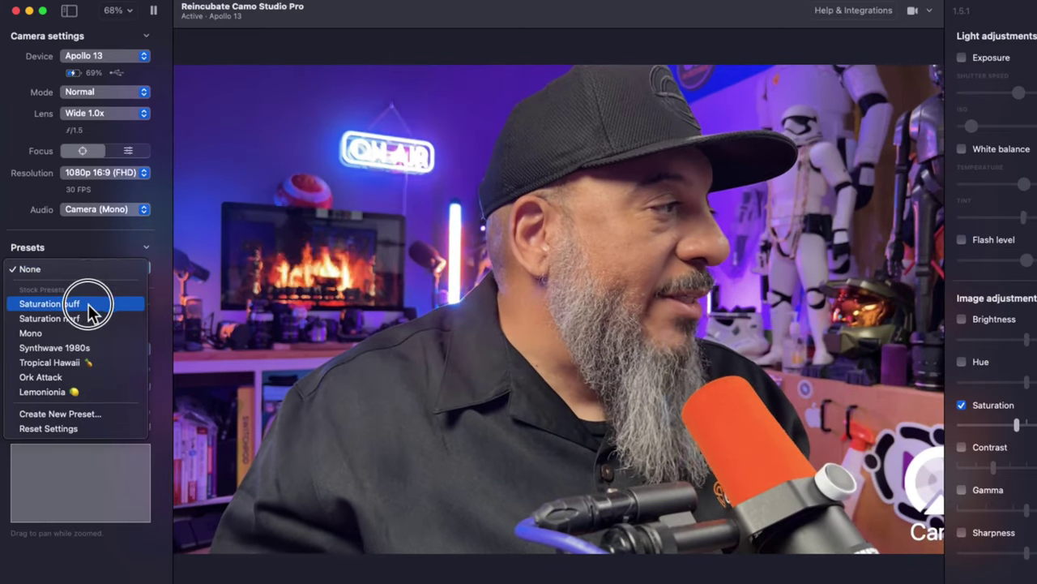
pyautogui.click(88, 303)
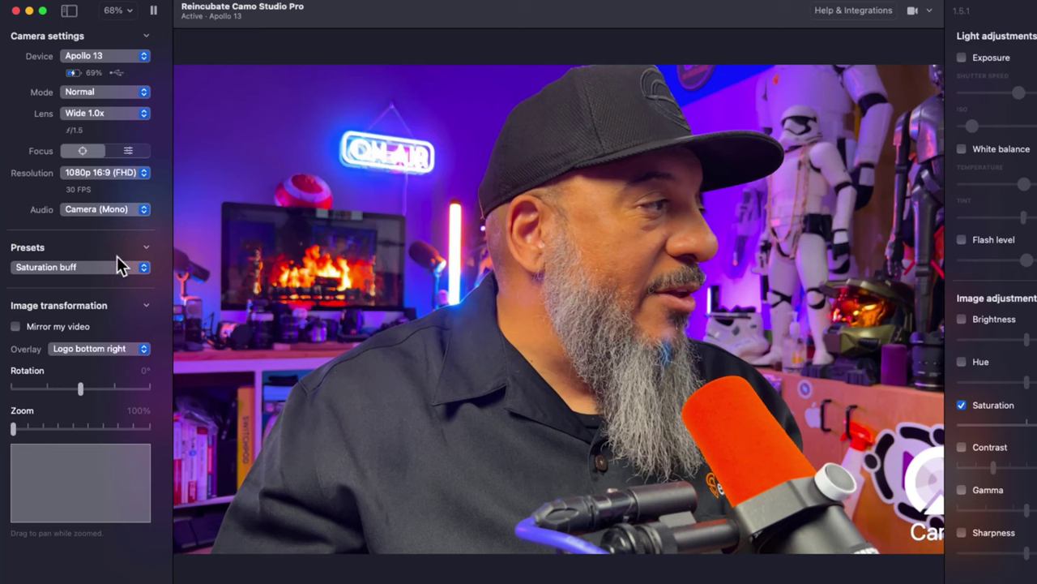
pyautogui.click(104, 265)
pyautogui.click(102, 280)
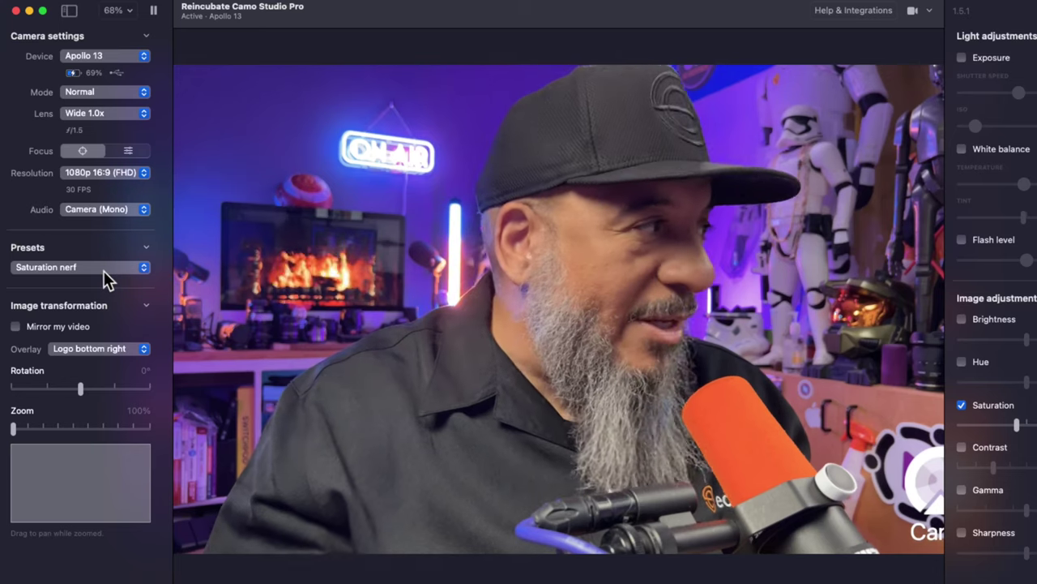
pyautogui.click(103, 270)
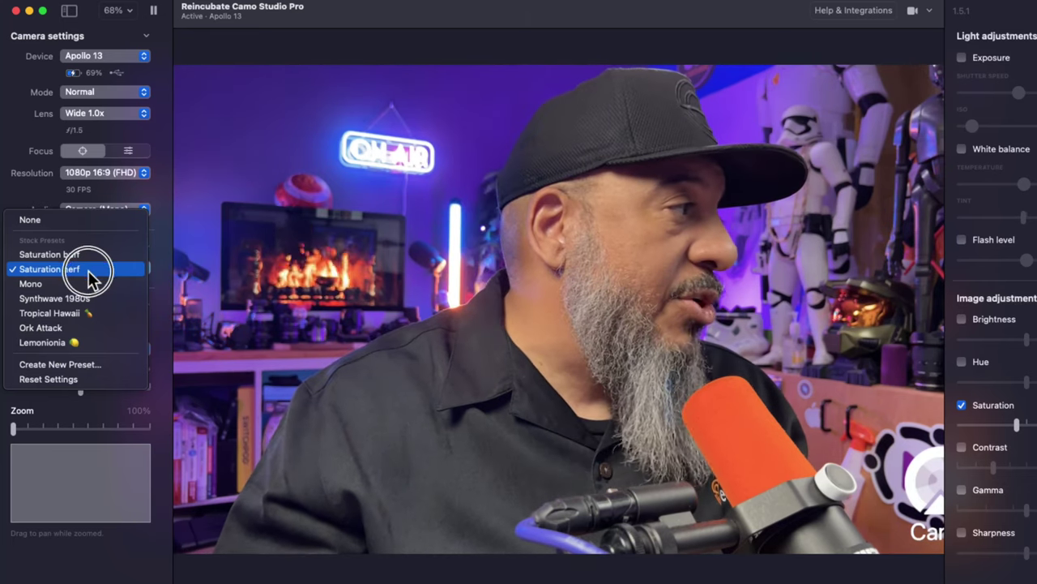
pyautogui.click(88, 283)
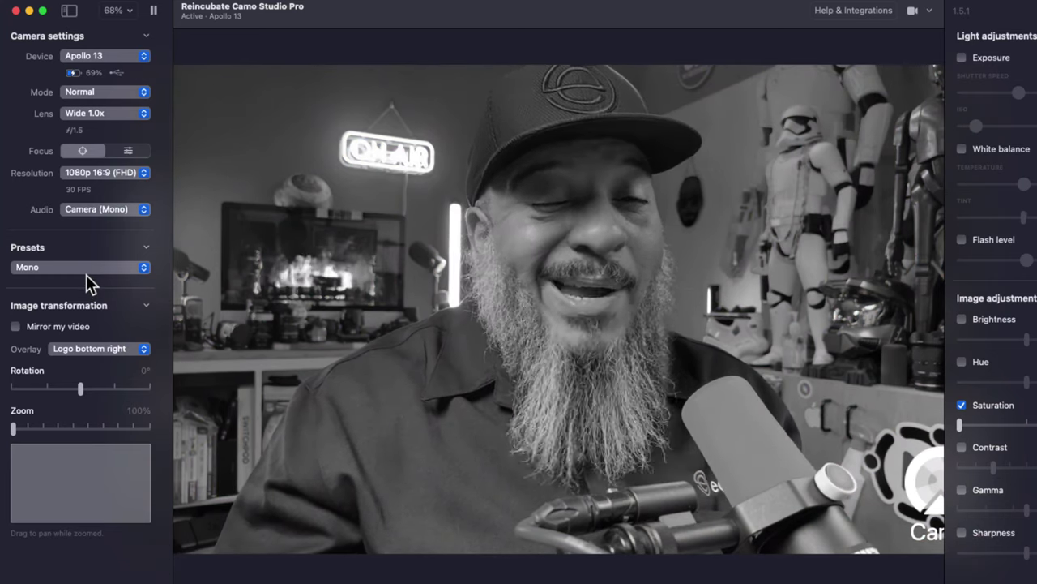
# - Try the Synthwave 1980s, Tropical Hawaii and Ork Attack stock presets on the video
pyautogui.click(86, 269)
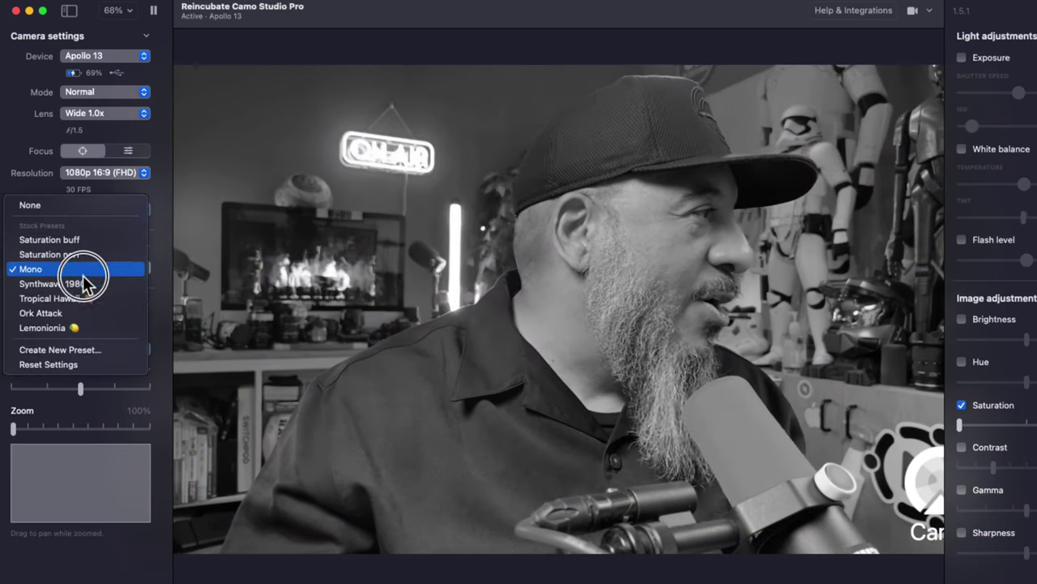
pyautogui.click(95, 283)
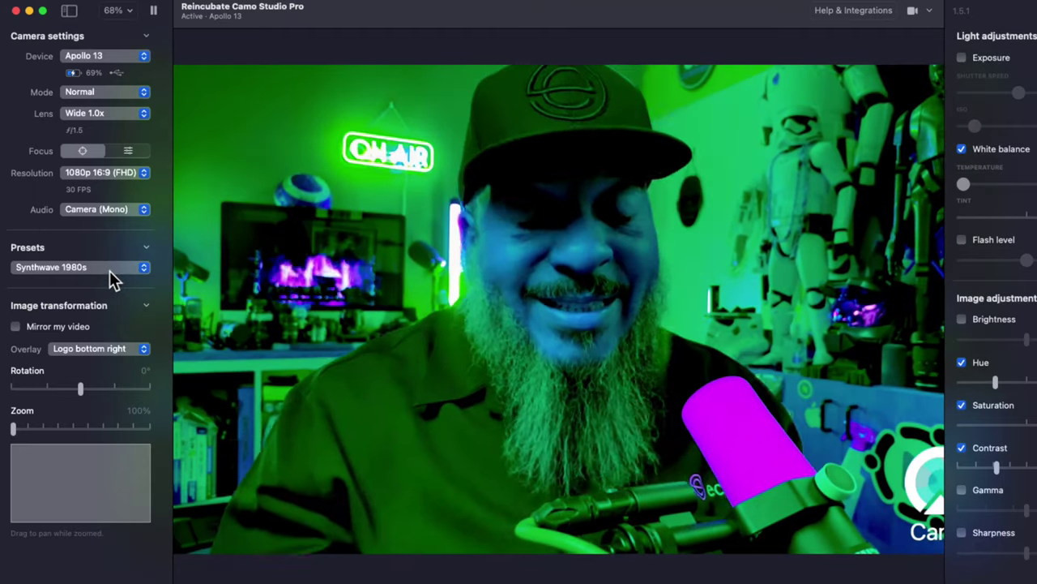
pyautogui.click(109, 268)
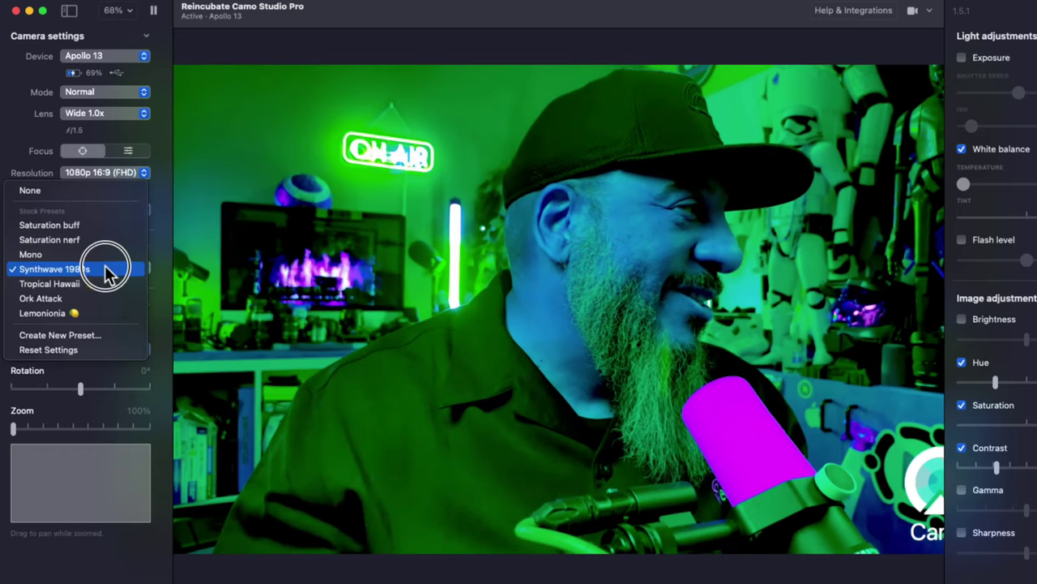
pyautogui.click(101, 283)
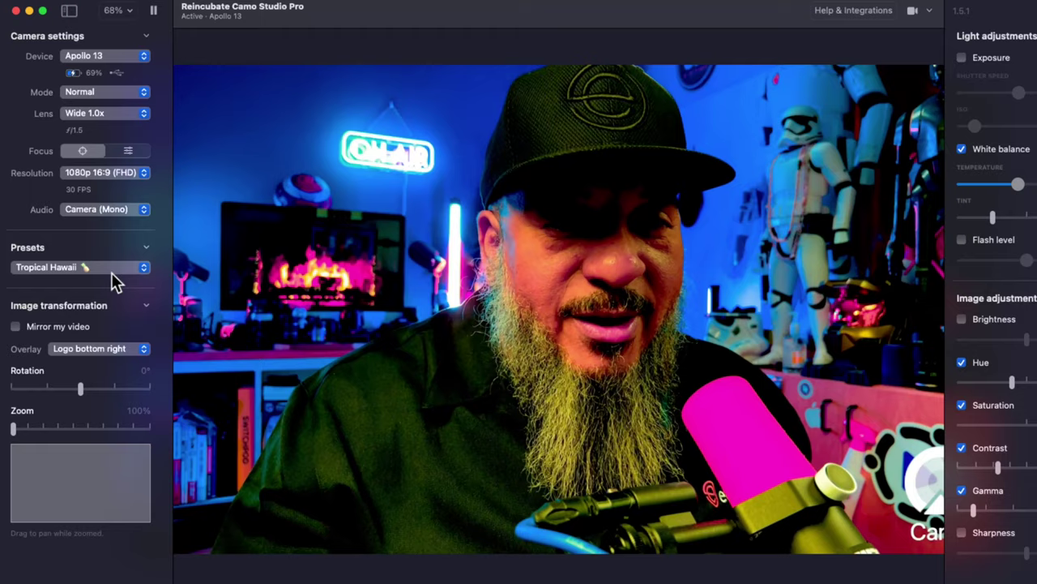
pyautogui.click(111, 270)
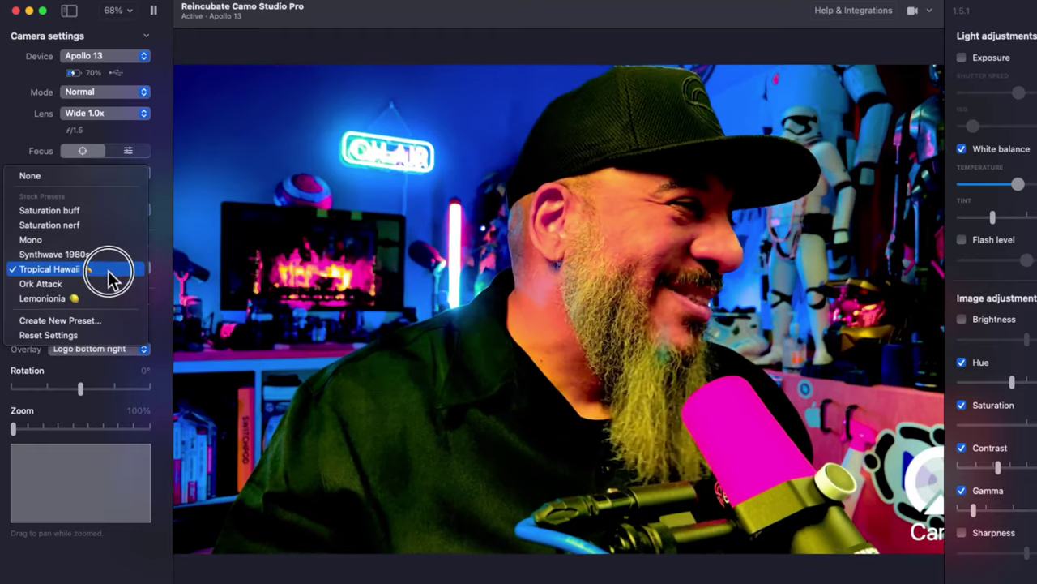
pyautogui.click(105, 282)
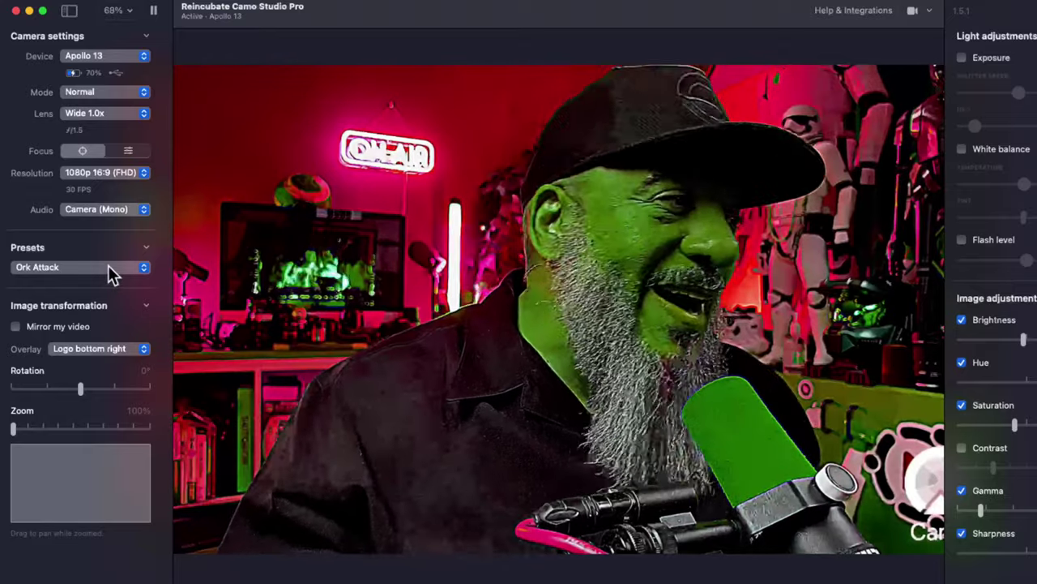
# - Preview the Lemonionia preset and settle on the Saturation nerf preset
pyautogui.click(101, 268)
pyautogui.click(100, 278)
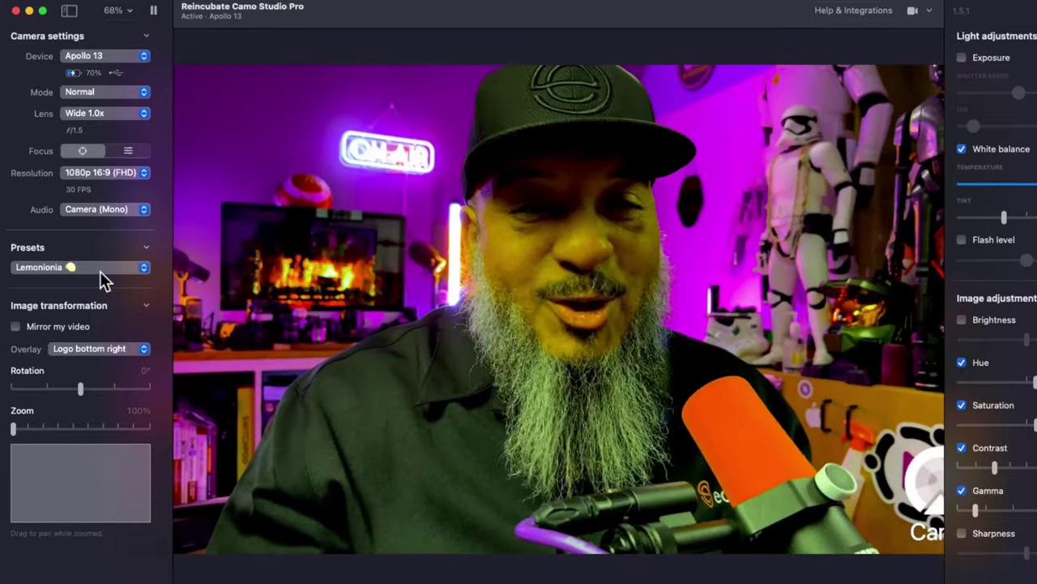
pyautogui.click(94, 271)
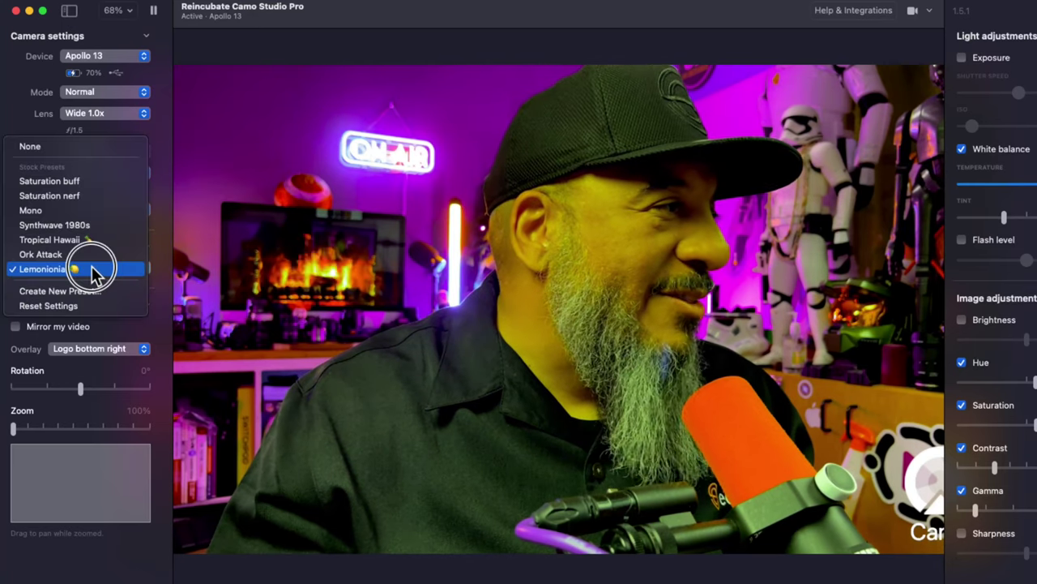
pyautogui.click(85, 207)
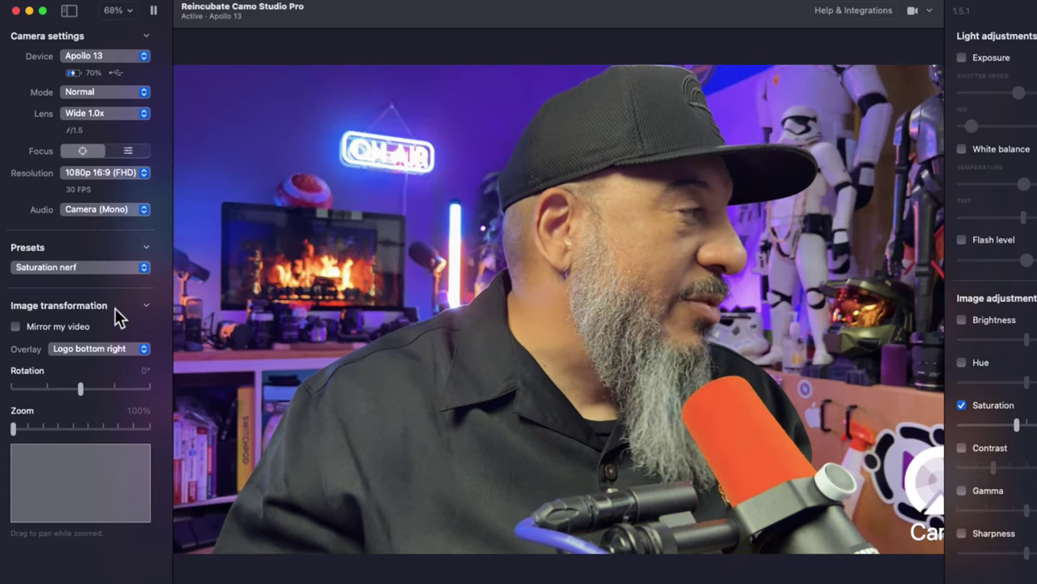
# - Try mirroring the video and leave the mirror option switched off
pyautogui.click(47, 329)
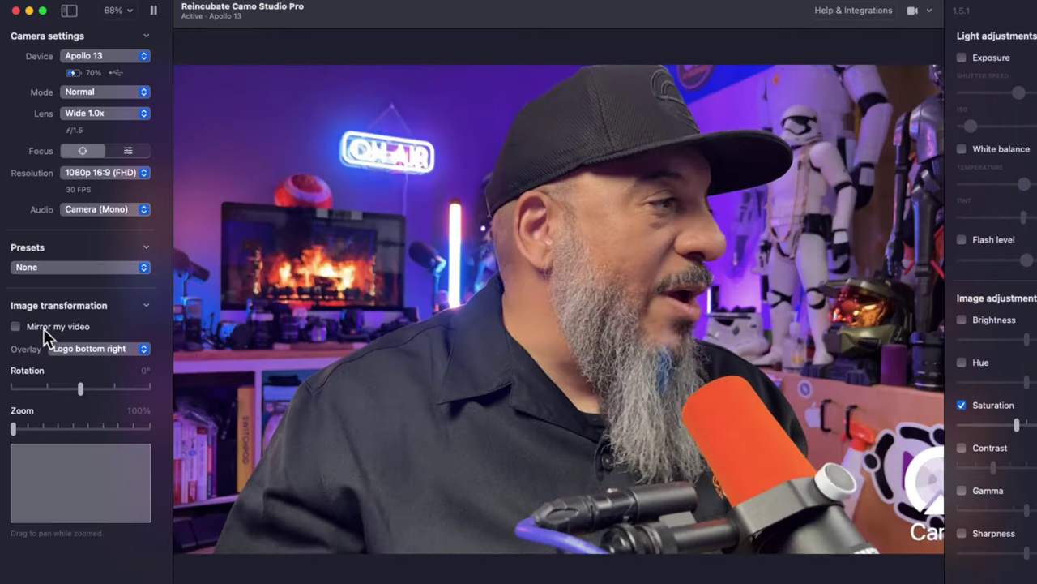
pyautogui.click(43, 328)
pyautogui.click(43, 329)
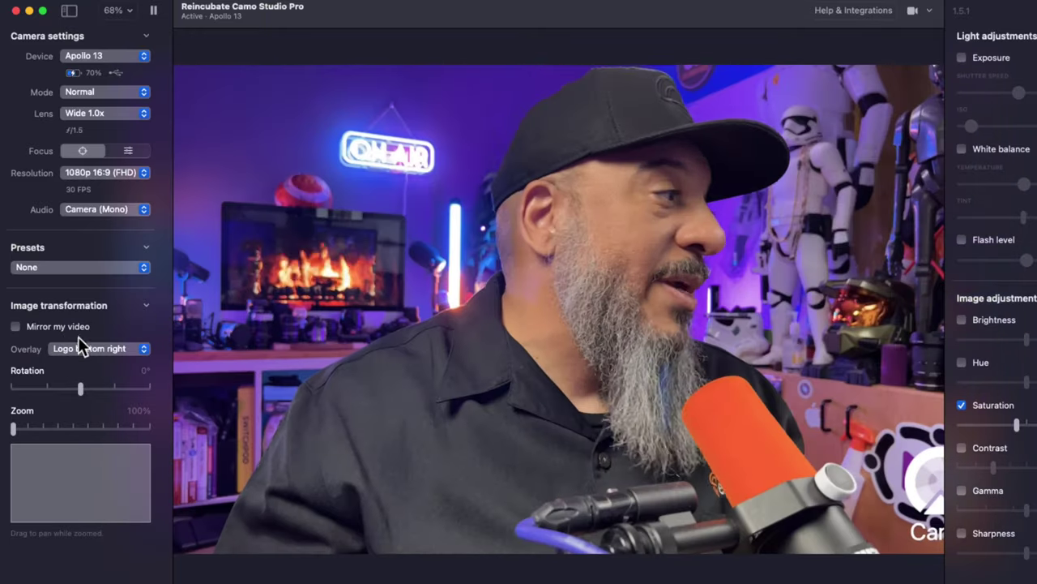
# - Try the Shot on iPhone overlay in place of the logo, and set the overlay to None
pyautogui.click(102, 352)
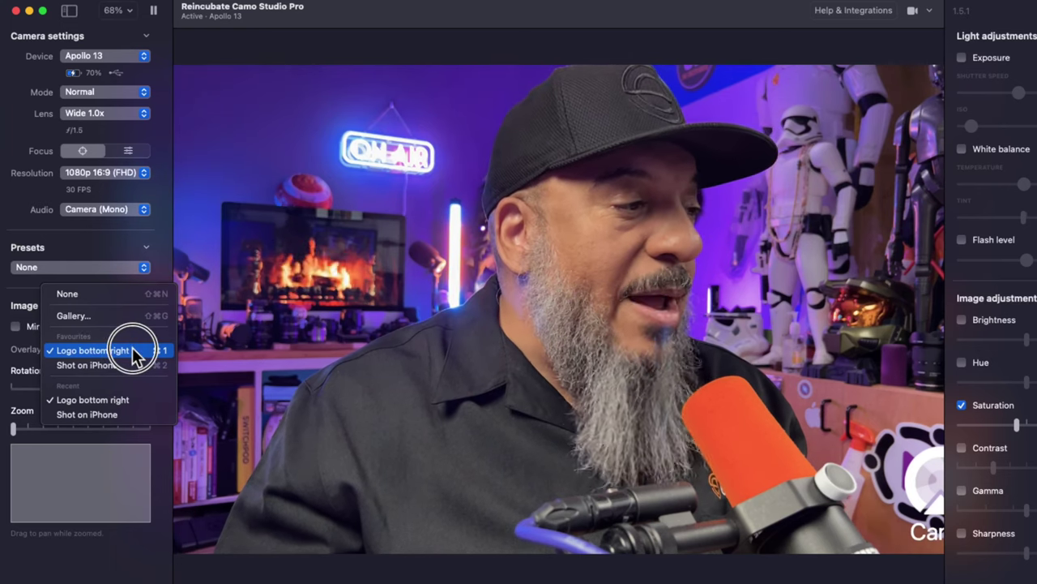
pyautogui.click(130, 362)
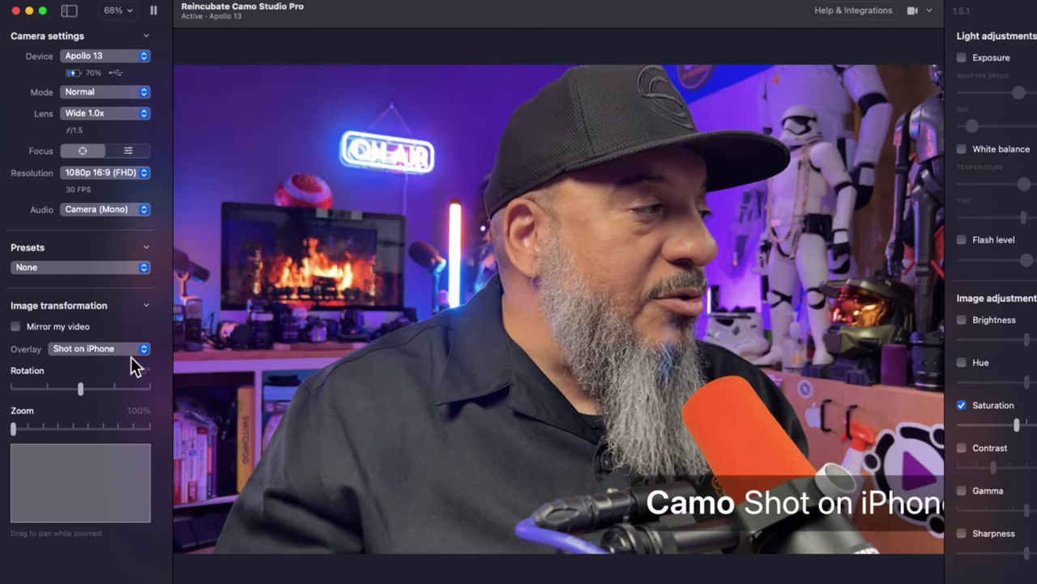
pyautogui.click(130, 357)
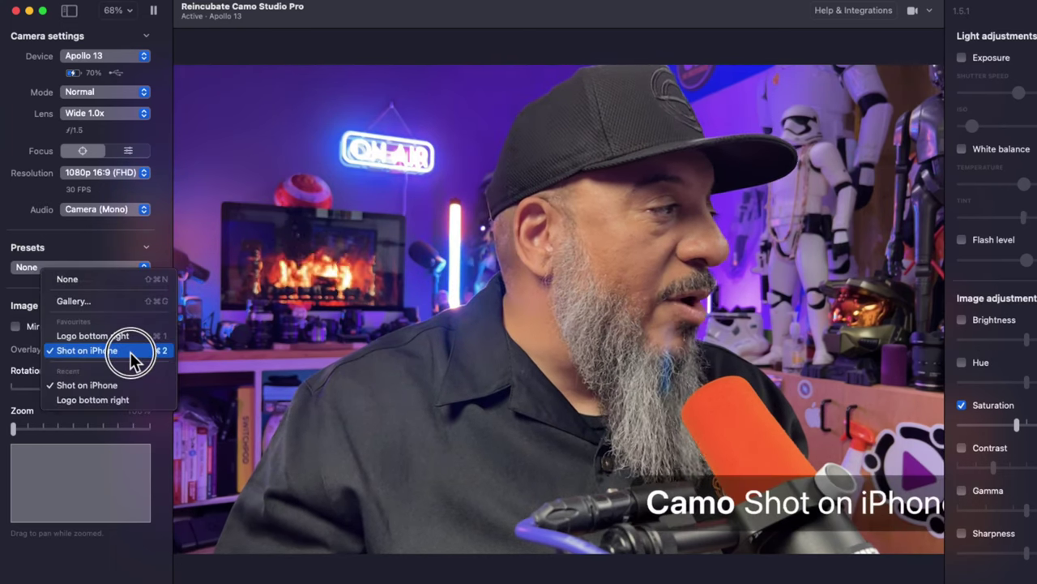
pyautogui.click(96, 279)
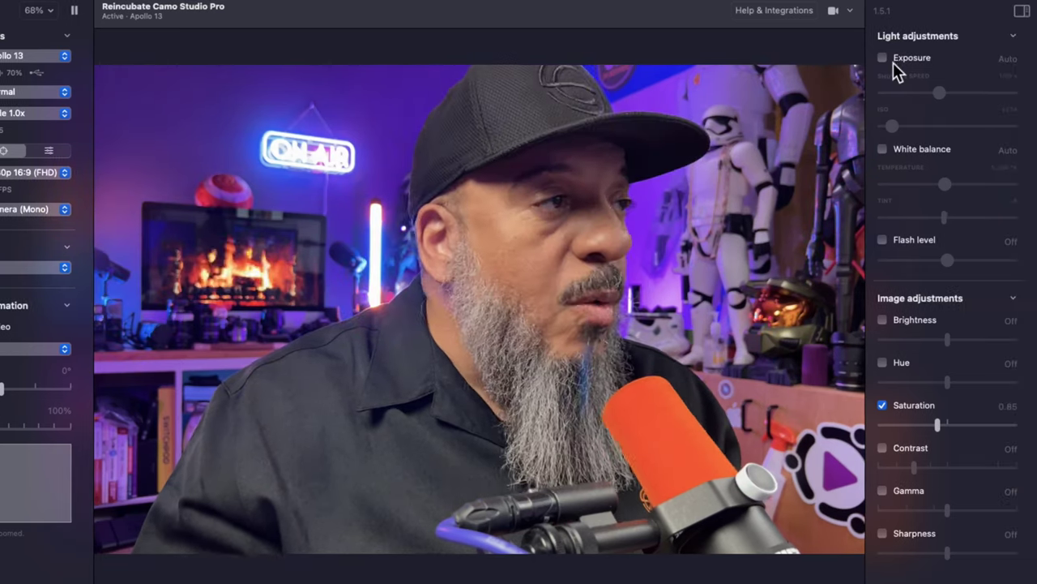
# - Try manual exposure with a 1/64 s shutter speed and a slightly higher ISO, and return exposure to automatic
pyautogui.click(886, 58)
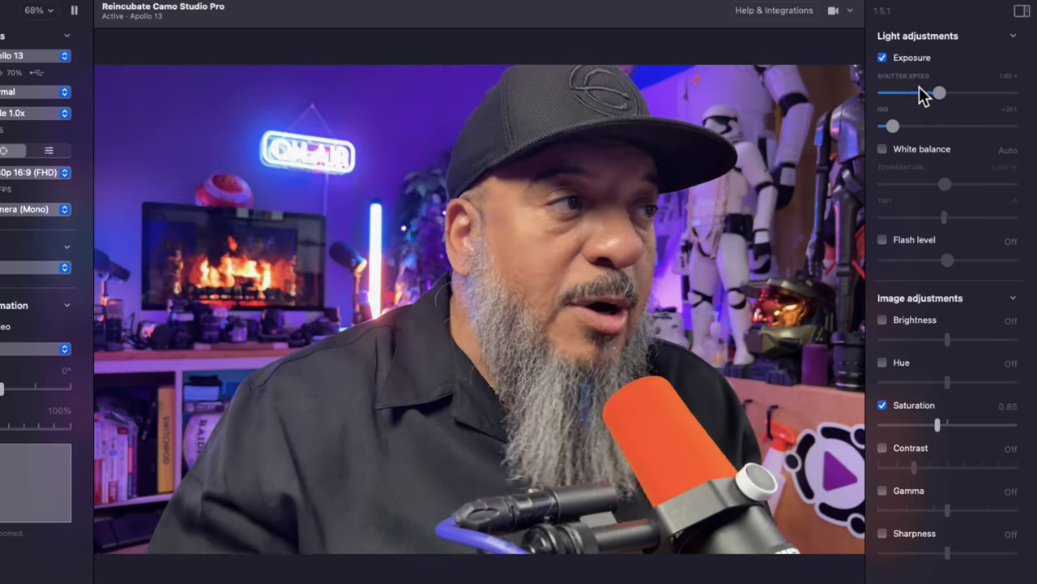
pyautogui.moveTo(940, 94)
pyautogui.mouseDown()
pyautogui.moveTo(1020, 104)
pyautogui.moveTo(906, 108)
pyautogui.moveTo(939, 101)
pyautogui.mouseUp()
pyautogui.moveTo(893, 127)
pyautogui.mouseDown()
pyautogui.moveTo(938, 129)
pyautogui.moveTo(901, 126)
pyautogui.mouseUp()
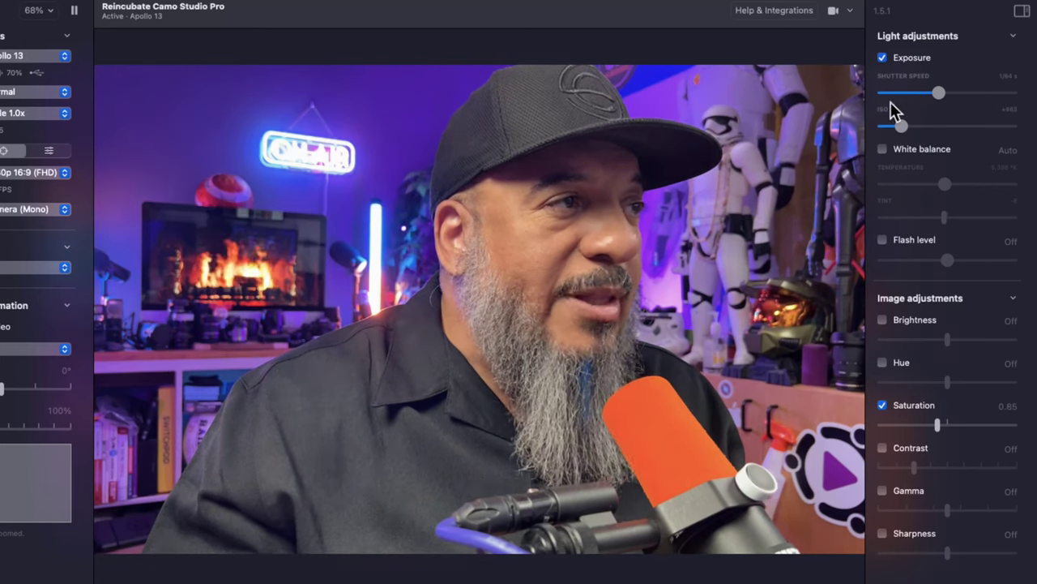
pyautogui.click(883, 57)
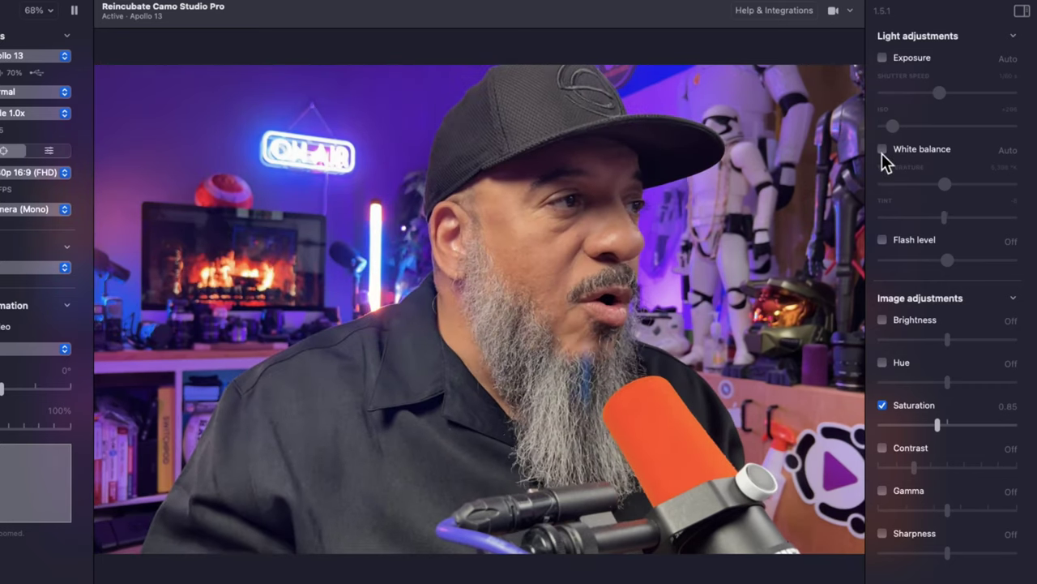
# - Try manual white balance with a 5,415 K temperature and a slight tint shift, and return it to automatic
pyautogui.click(882, 151)
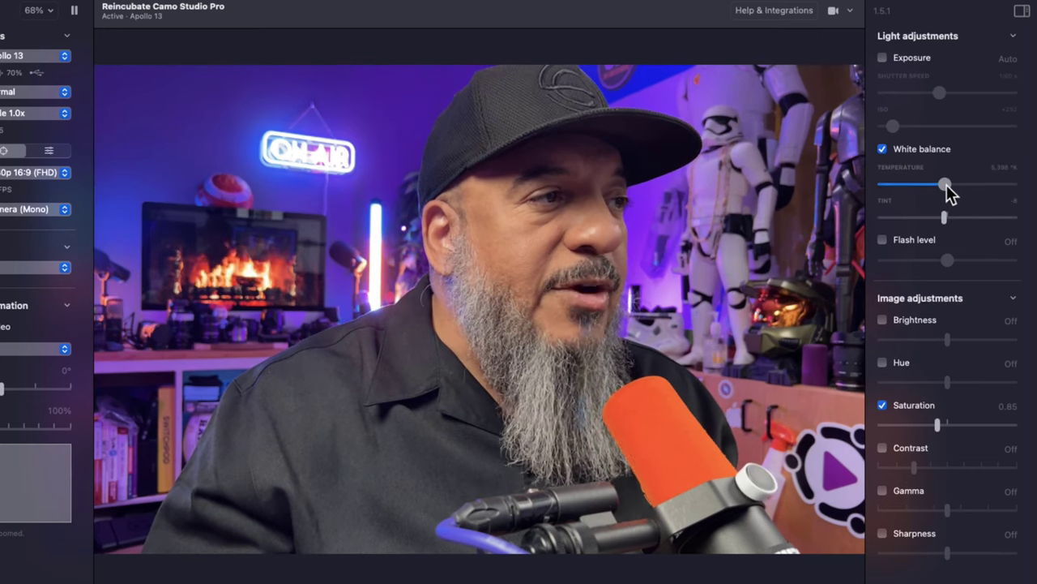
pyautogui.moveTo(947, 185); pyautogui.dragTo(946, 219)
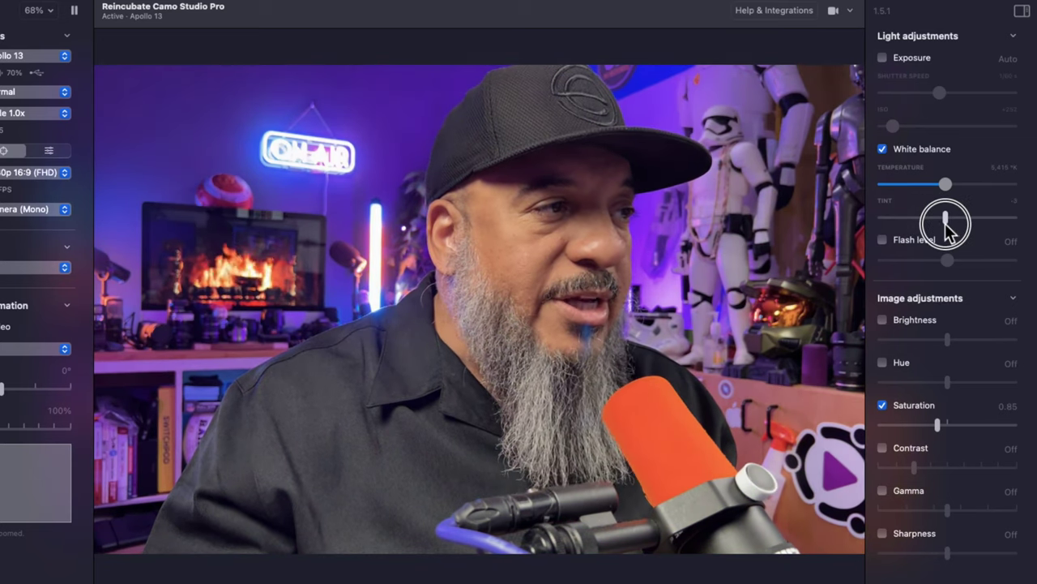
pyautogui.click(881, 150)
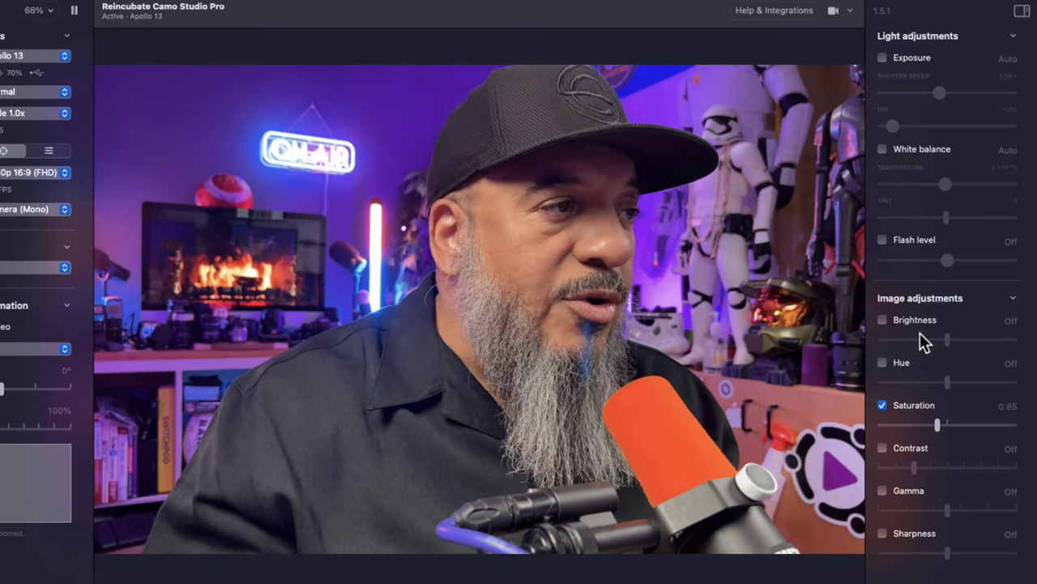
# - Try a slight brightness increase and a -17° hue shift, and reset both by reapplying the Saturation nerf preset
pyautogui.click(882, 320)
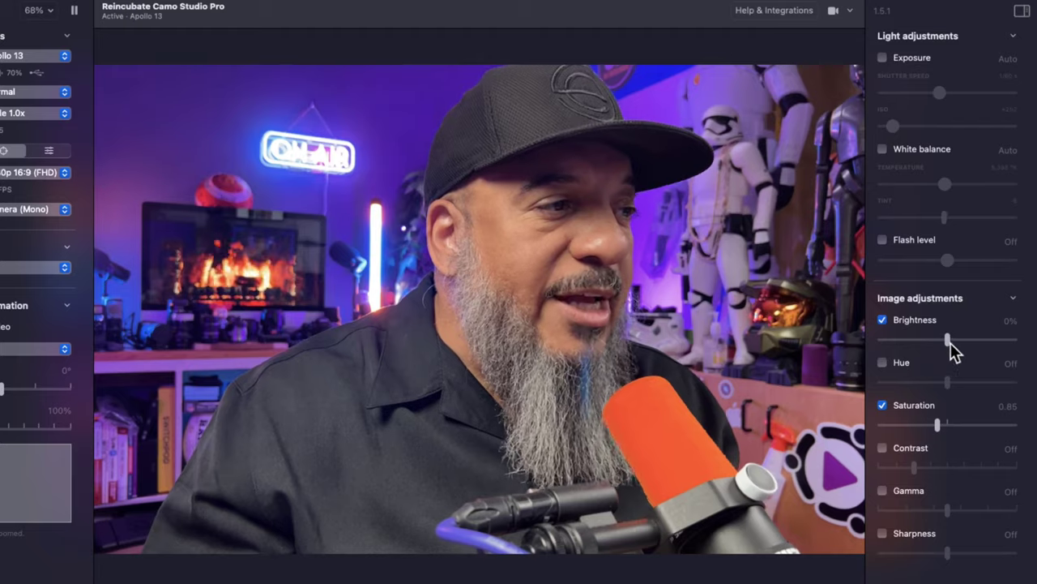
pyautogui.moveTo(949, 340)
pyautogui.mouseDown()
pyautogui.moveTo(965, 343)
pyautogui.moveTo(894, 351)
pyautogui.moveTo(952, 340)
pyautogui.mouseUp()
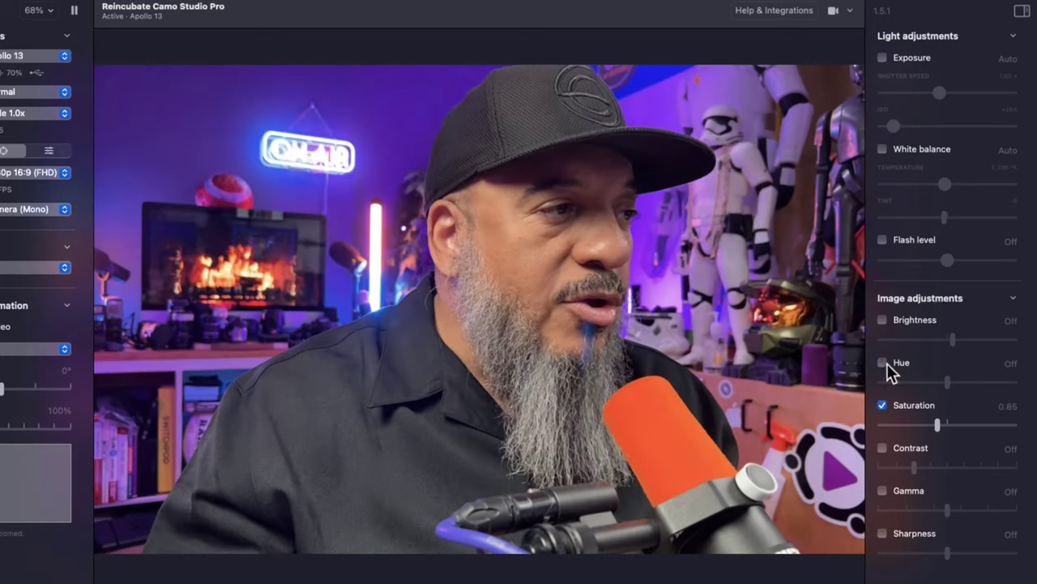
pyautogui.click(882, 362)
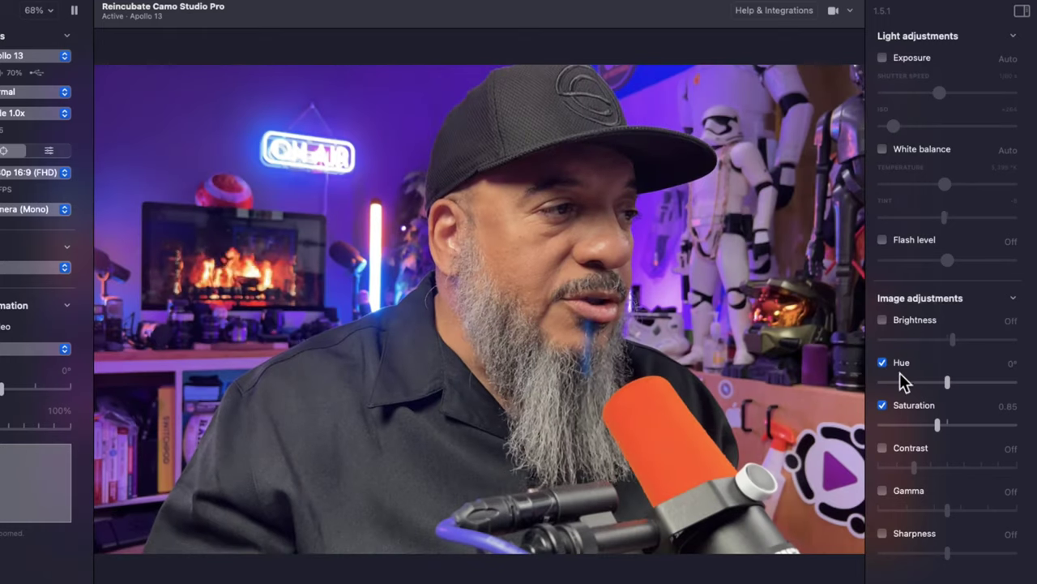
pyautogui.moveTo(946, 382)
pyautogui.mouseDown()
pyautogui.moveTo(910, 389)
pyautogui.moveTo(972, 394)
pyautogui.moveTo(940, 378)
pyautogui.moveTo(893, 395)
pyautogui.moveTo(941, 386)
pyautogui.mouseUp()
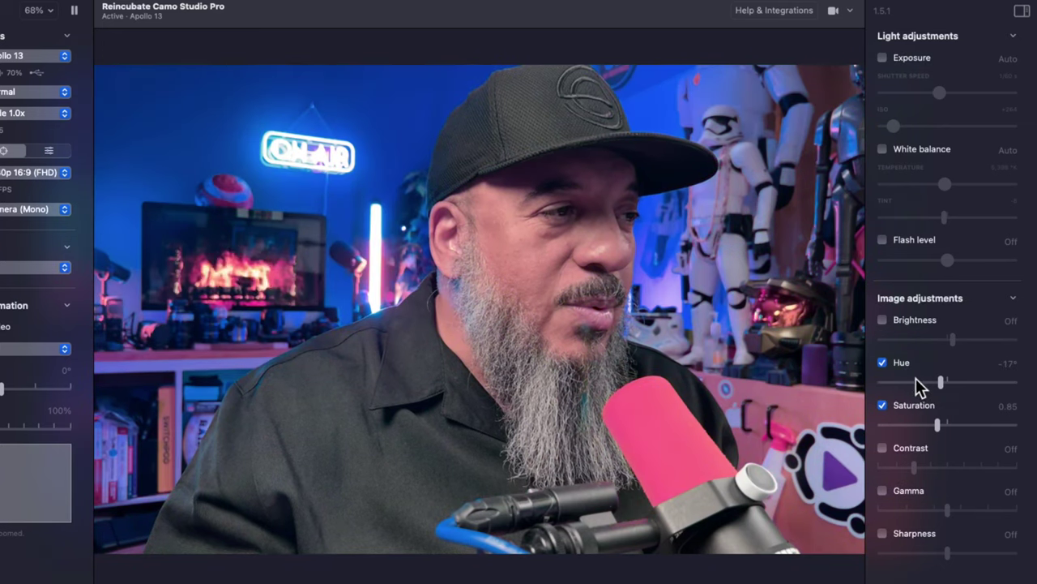
pyautogui.click(885, 364)
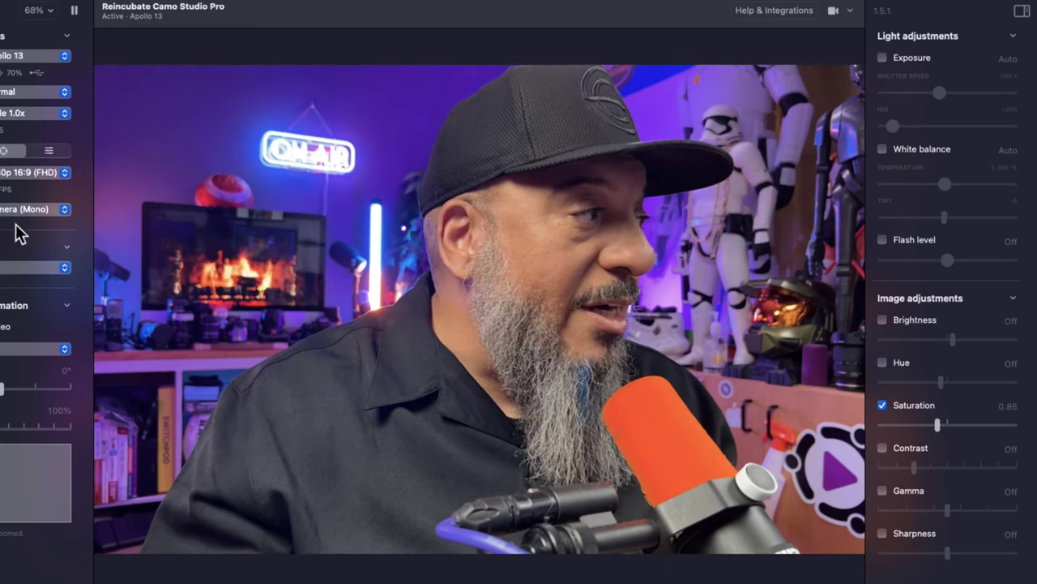
pyautogui.click(12, 276)
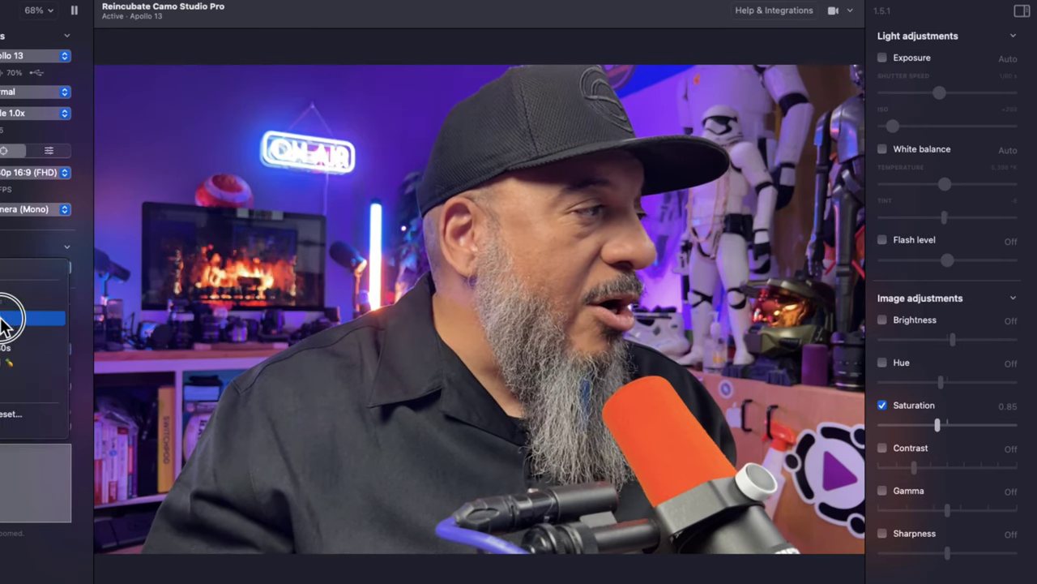
pyautogui.click(6, 324)
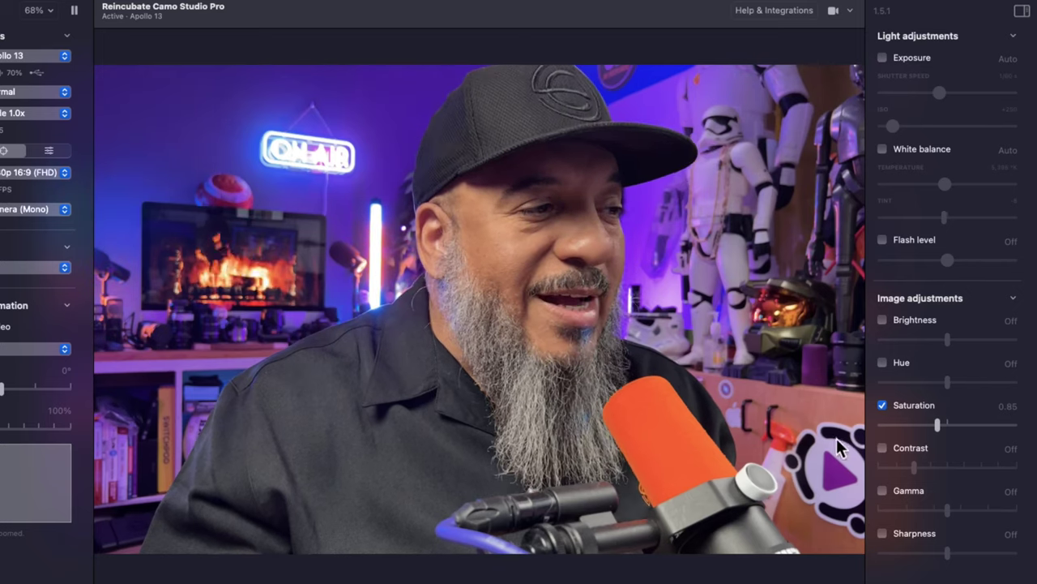
# - Enable the Gamma adjustment at 1.18, compare the video with and without it, and set Sharpness slightly below zero
pyautogui.click(906, 451)
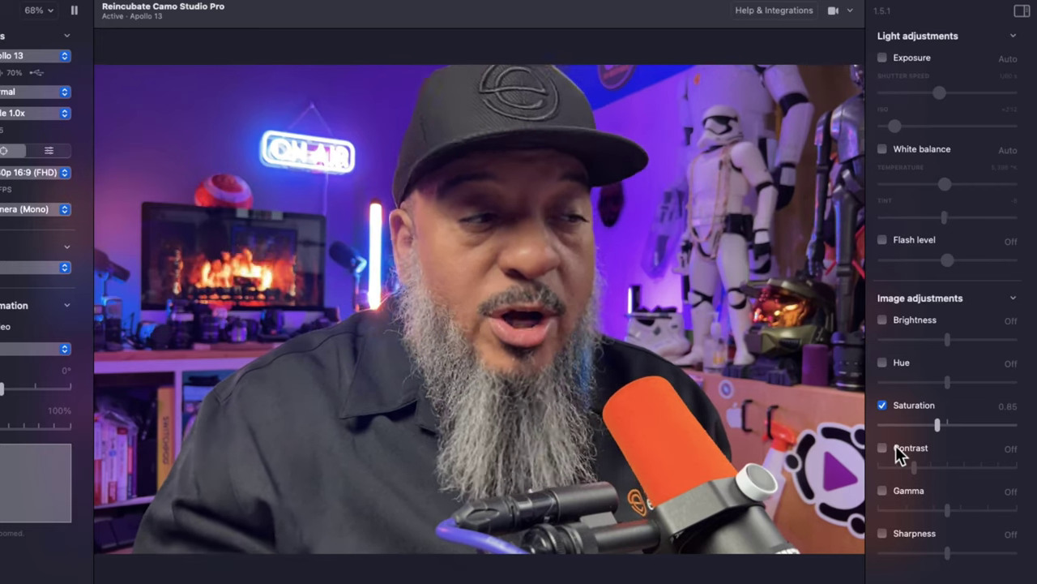
pyautogui.click(883, 491)
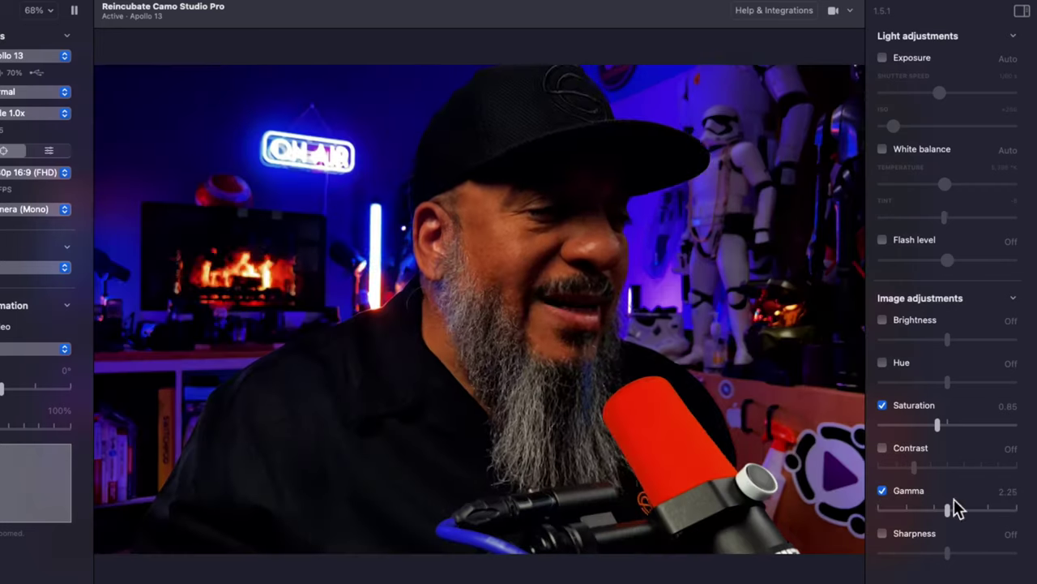
pyautogui.moveTo(949, 509); pyautogui.dragTo(895, 510)
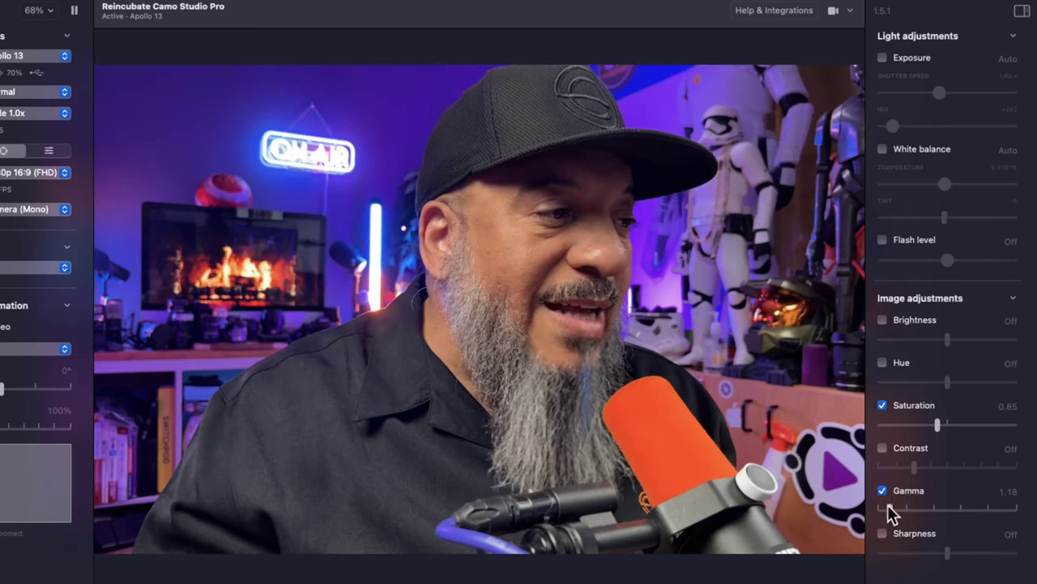
pyautogui.click(881, 492)
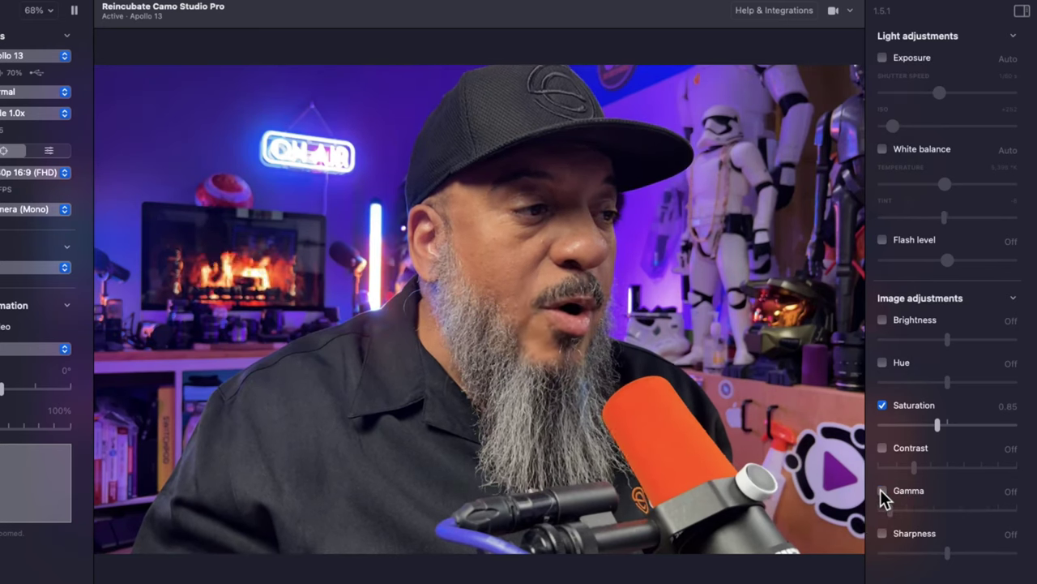
pyautogui.click(882, 492)
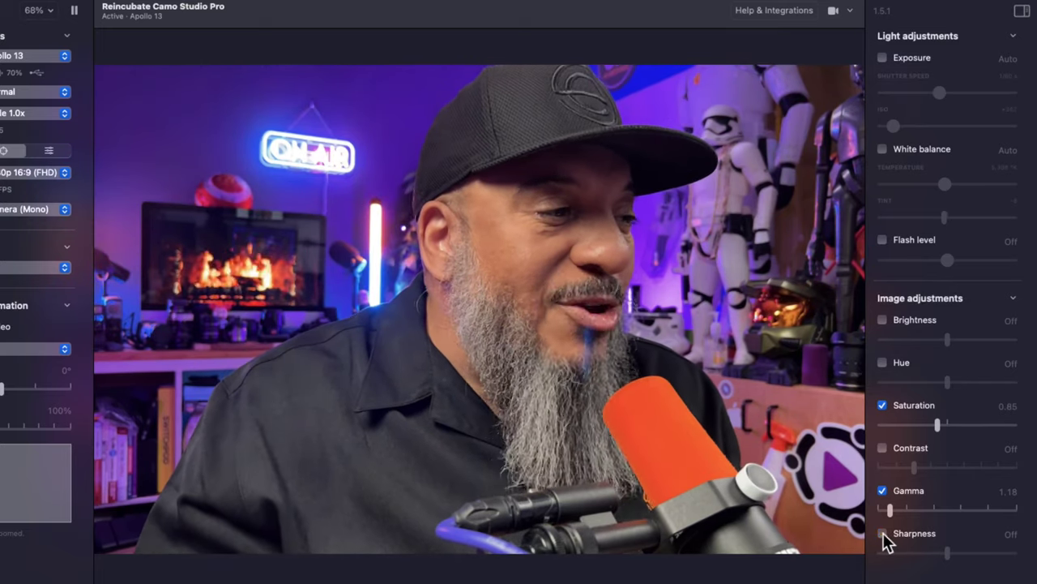
pyautogui.moveTo(949, 552)
pyautogui.mouseDown()
pyautogui.moveTo(928, 554)
pyautogui.moveTo(938, 556)
pyautogui.mouseUp()
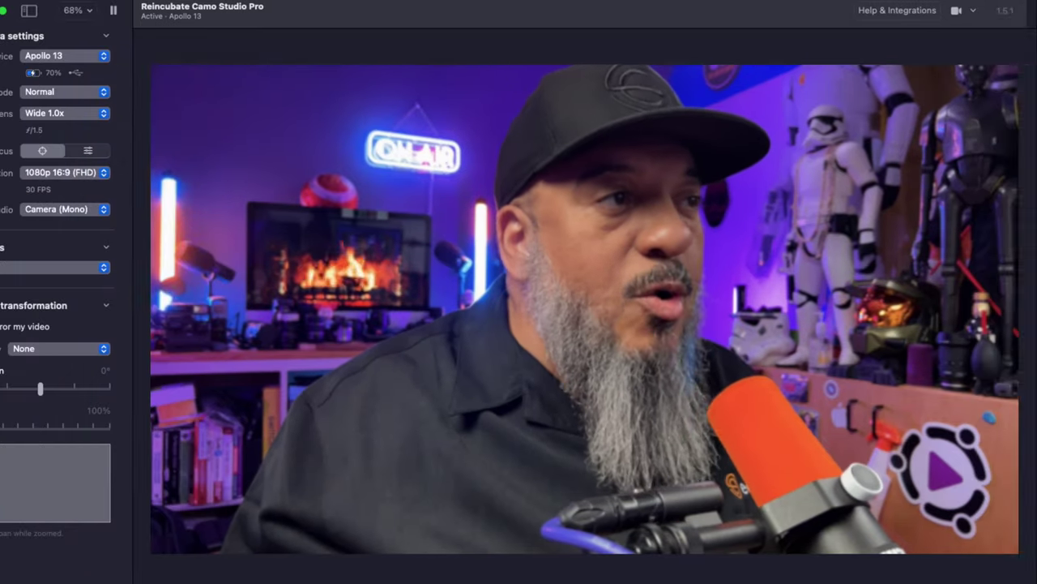
# - Try the video preview without the settings and adjustment panels, and show both panels again
pyautogui.press('super+alt+i')
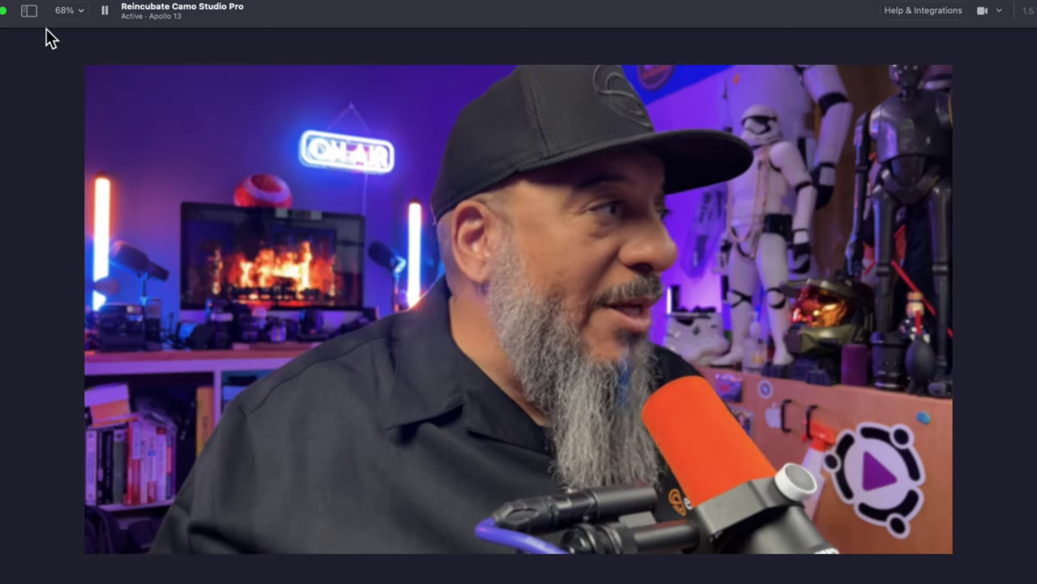
pyautogui.click(29, 12)
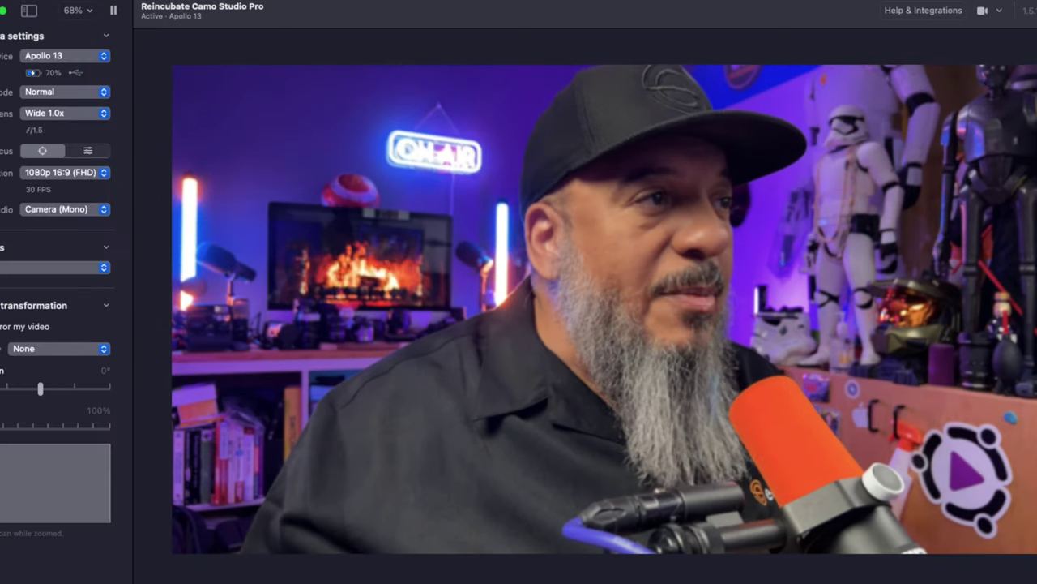
pyautogui.click(1019, 32)
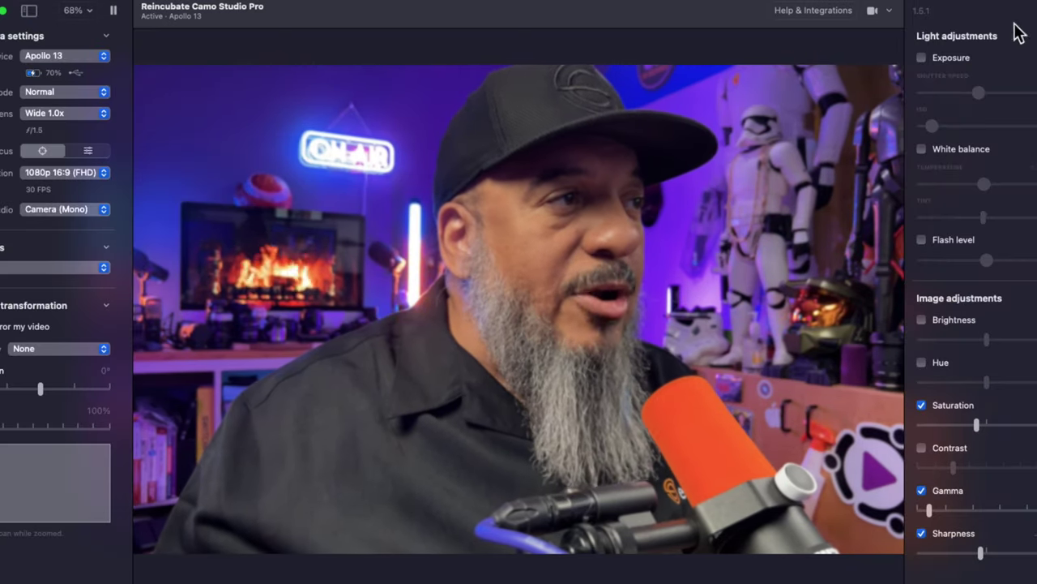
# - Review the available recording save locations and audio inputs without changing them
pyautogui.click(889, 12)
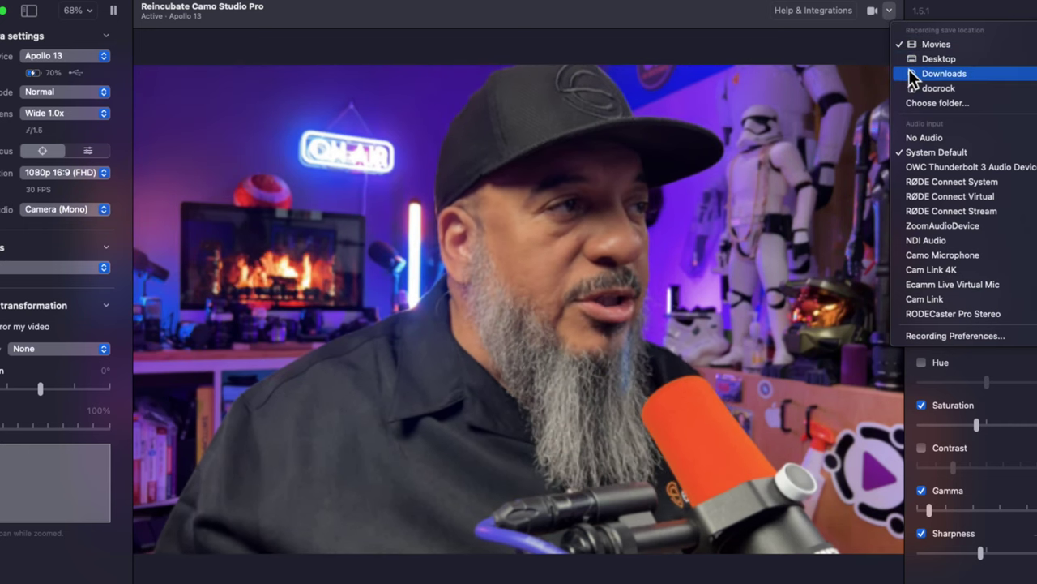
pyautogui.click(765, 24)
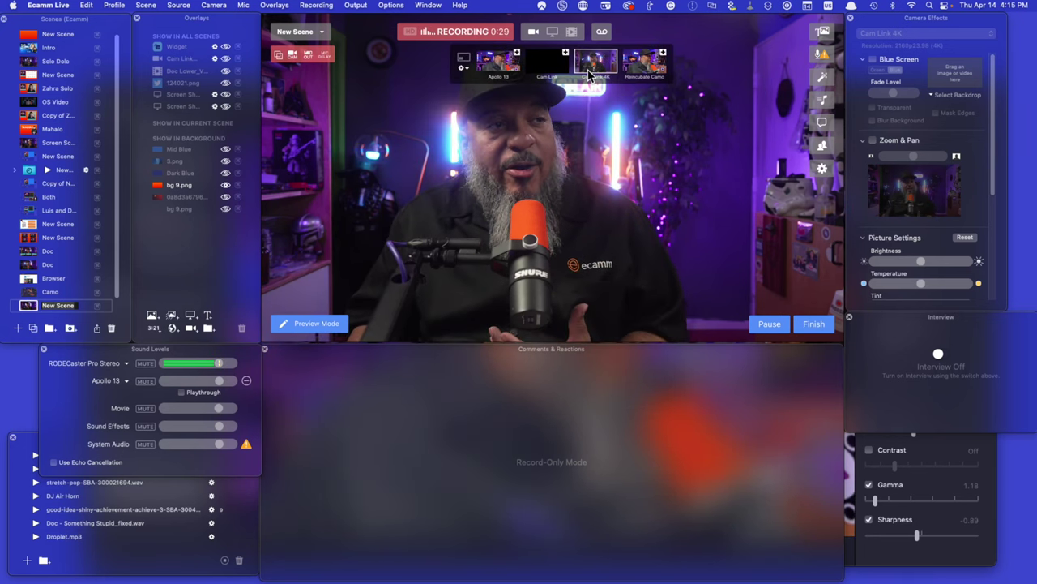
# - In Ecamm Live, switch the live camera to Apollo 13, to Reincubate Camo and back to Cam Link 4K
pyautogui.click(503, 67)
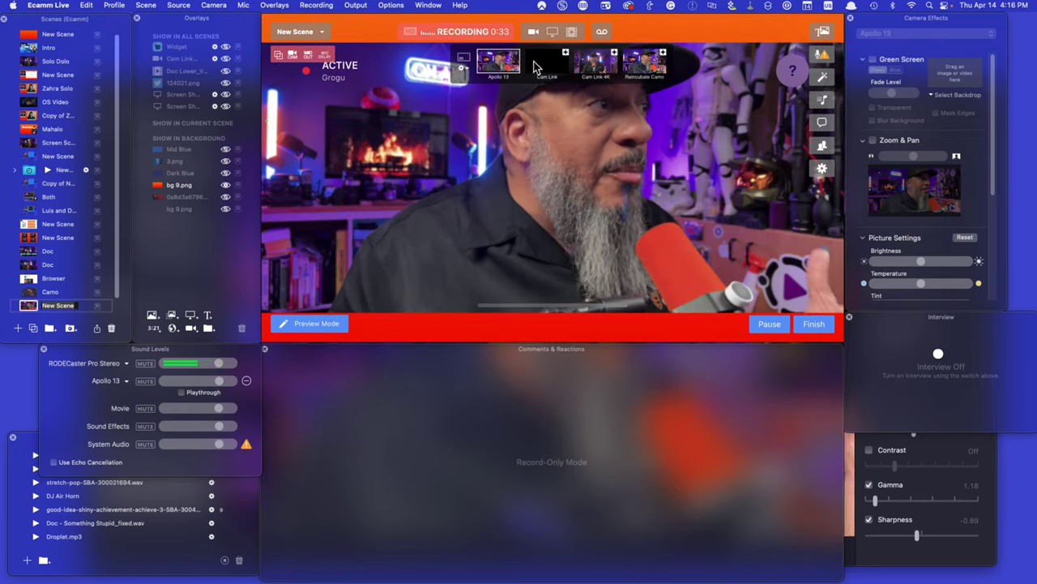
pyautogui.click(642, 63)
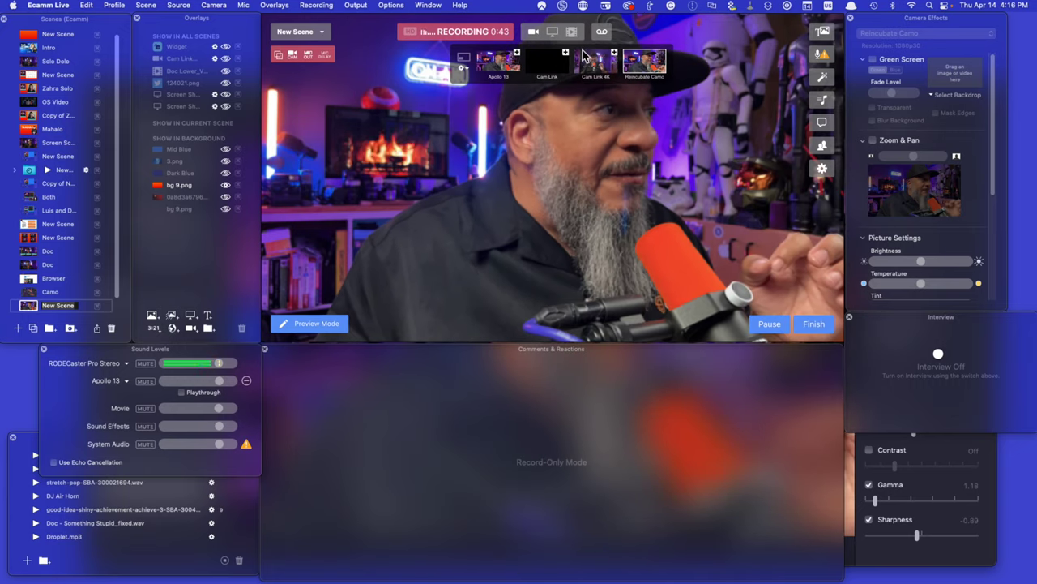
pyautogui.click(589, 71)
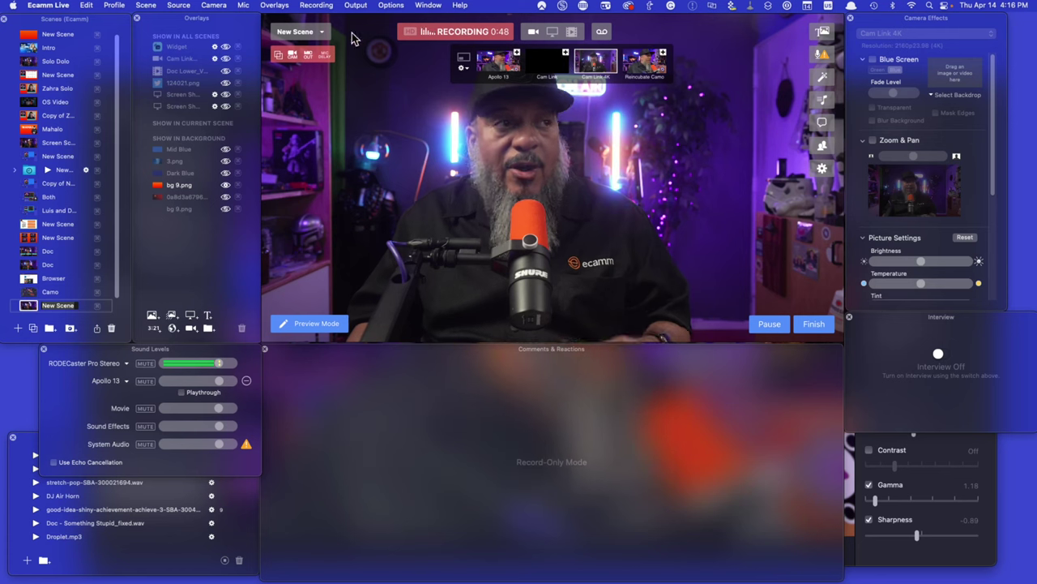
# - Examine the available camera sources and which of them are included in the camera switcher
pyautogui.click(214, 5)
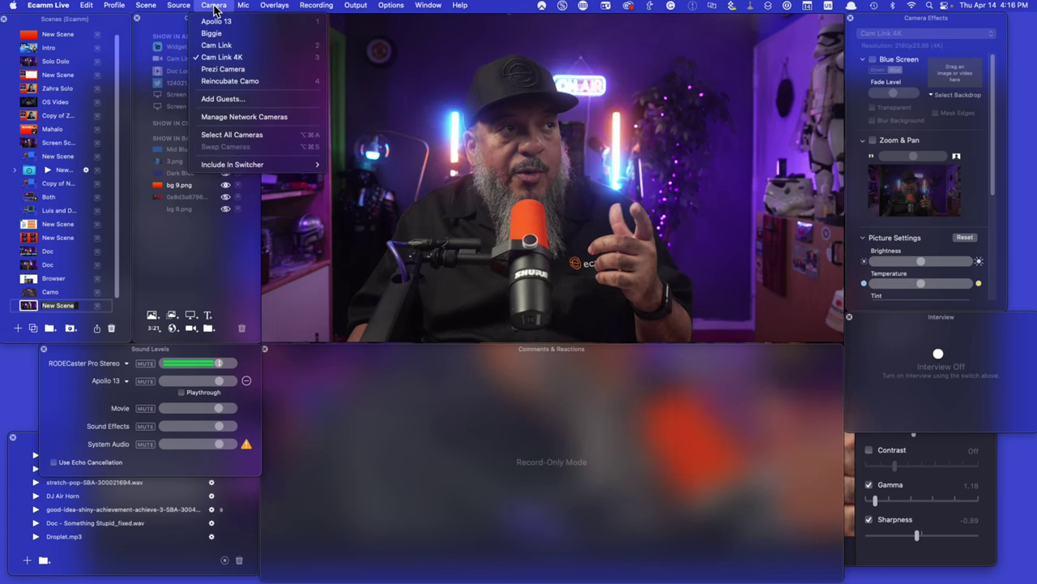
pyautogui.moveTo(295, 167)
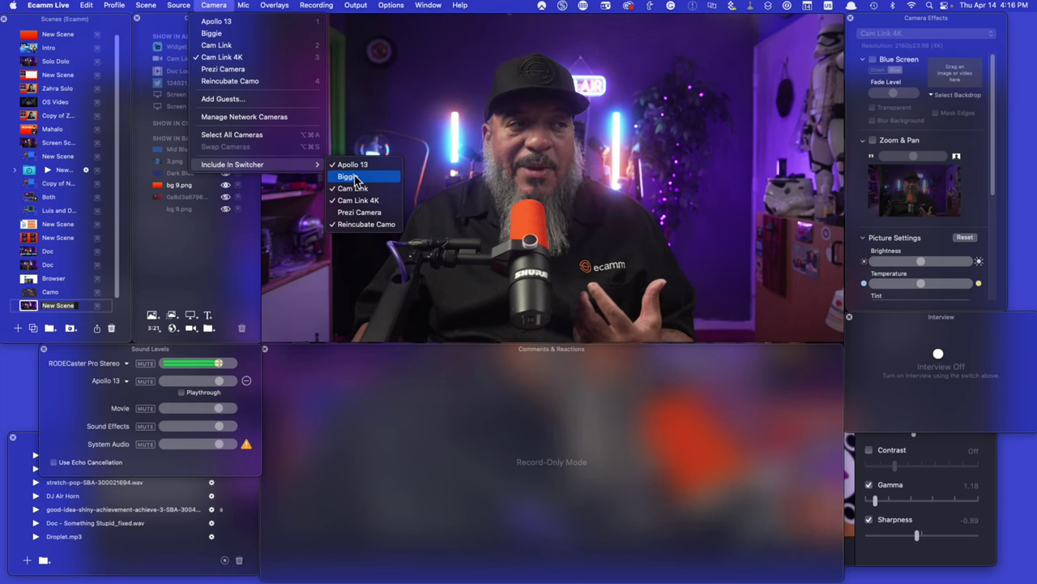
pyautogui.click(389, 259)
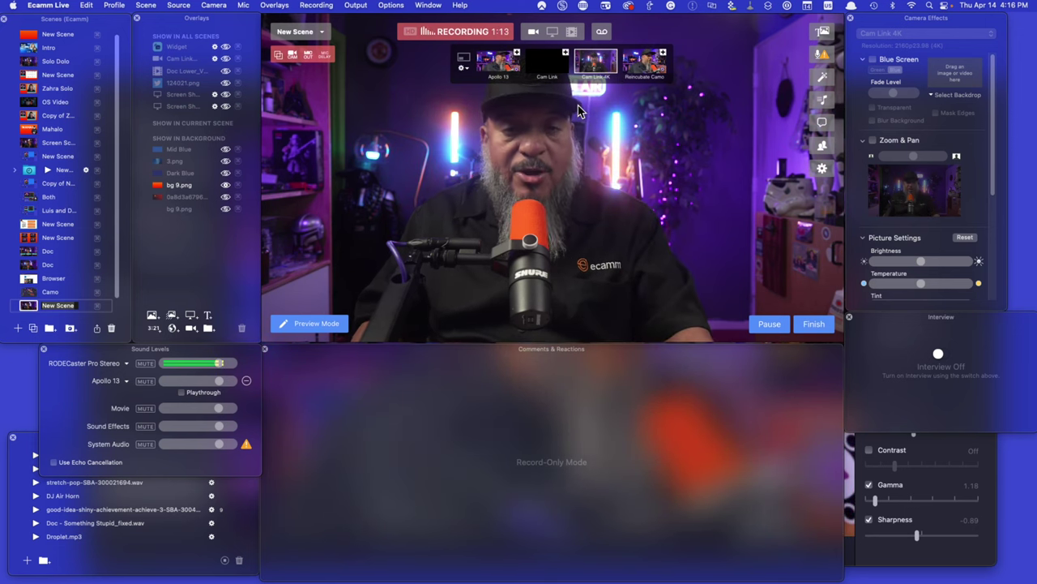
# - Alternate the live camera repeatedly between Reincubate Camo and Cam Link 4K, finishing on Cam Link 4K
pyautogui.press('super+2')
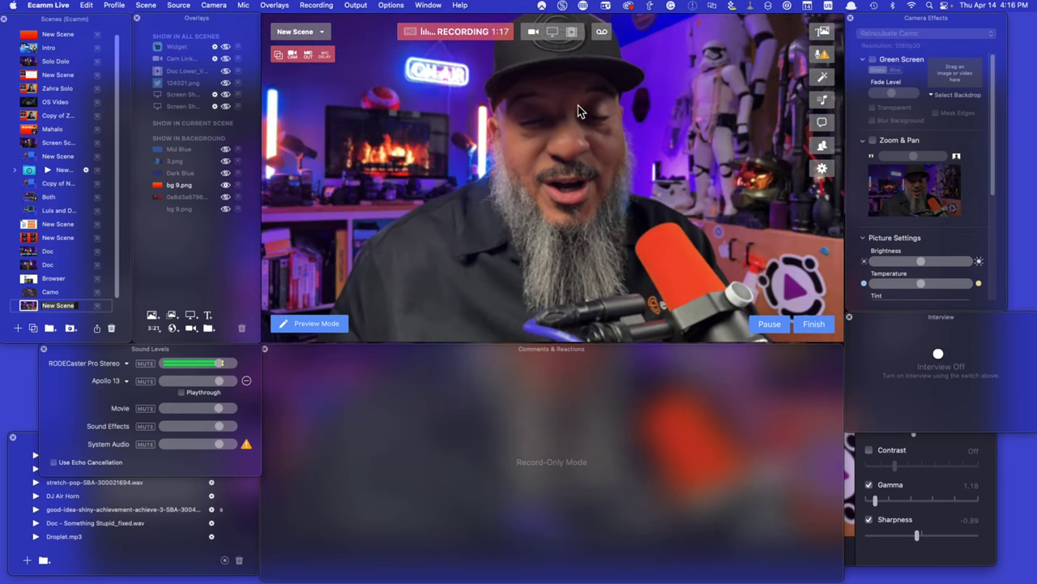
pyautogui.press('super+1')
pyautogui.press('super+2')
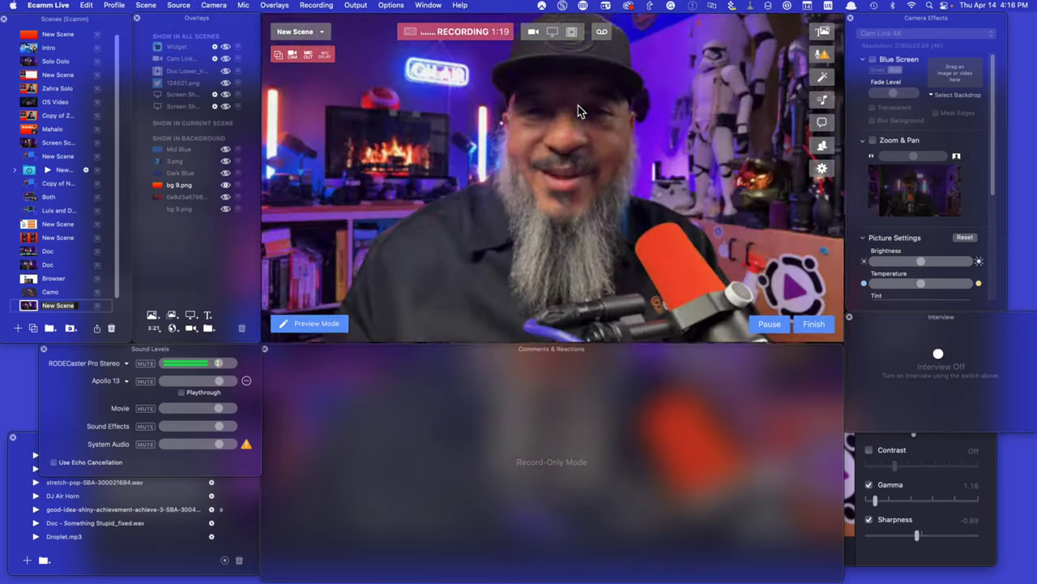
pyautogui.press('super+1')
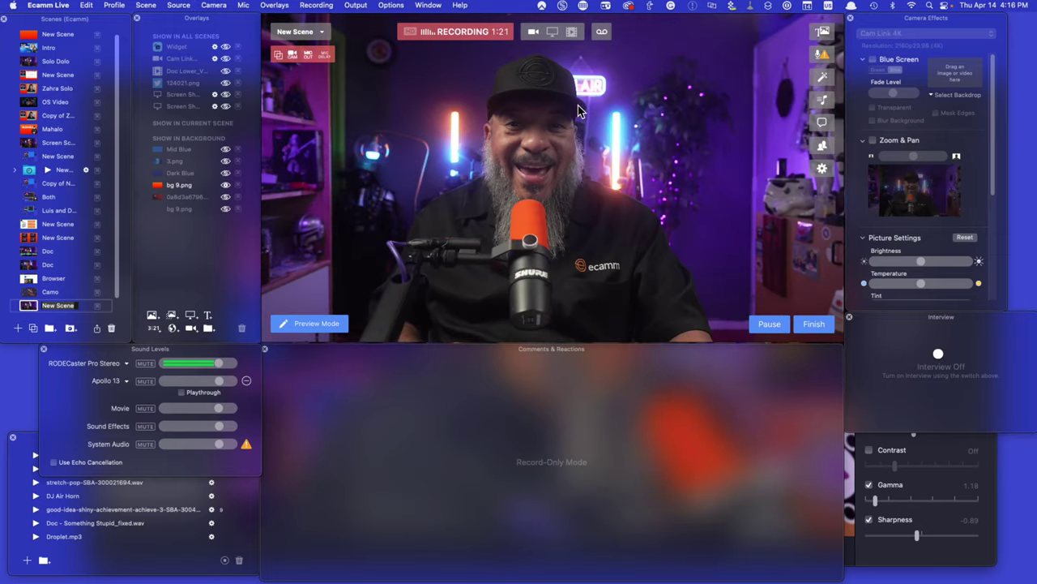
pyautogui.press('super+2')
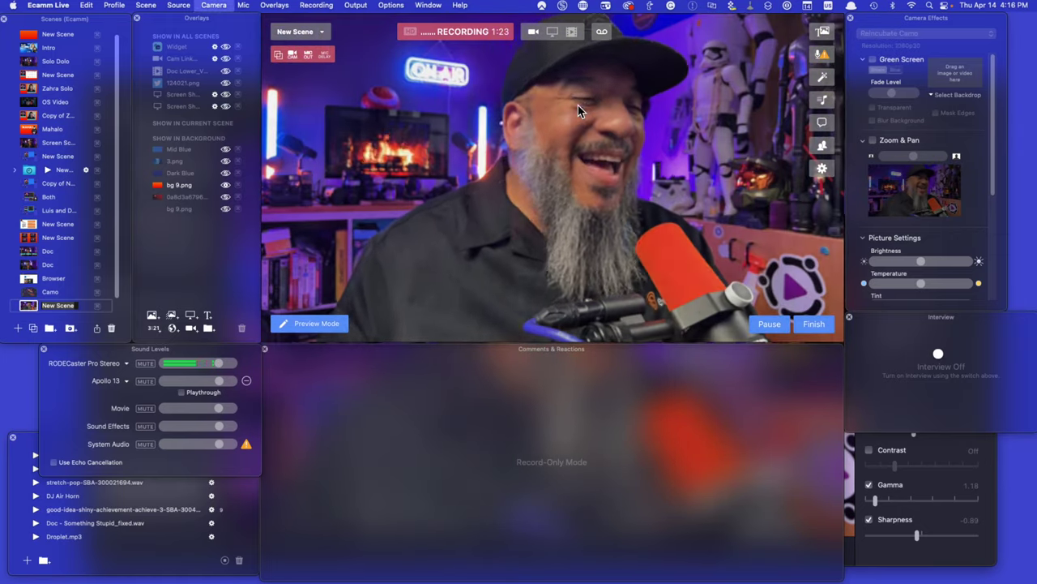
pyautogui.press('super+1')
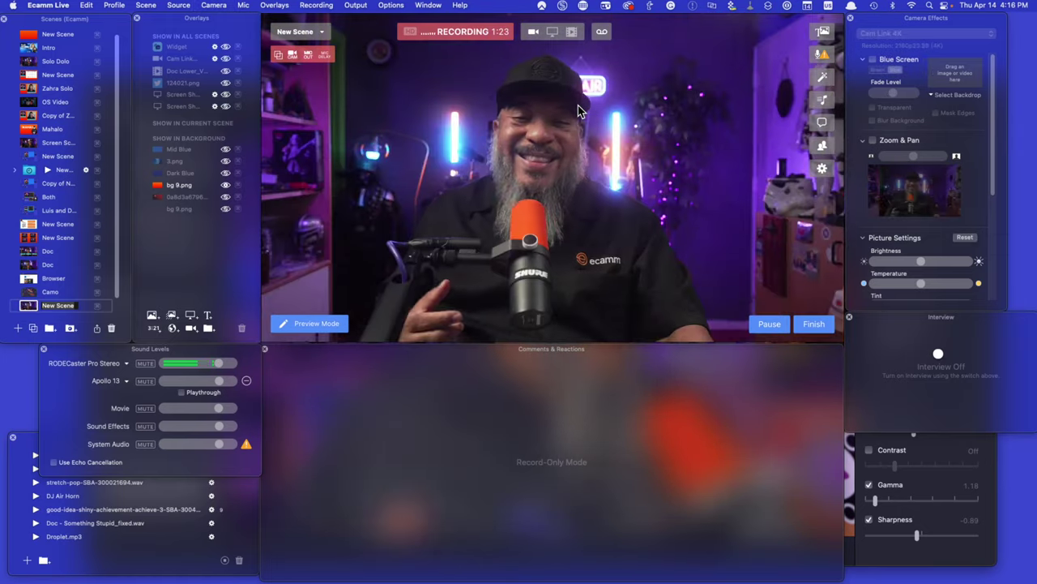